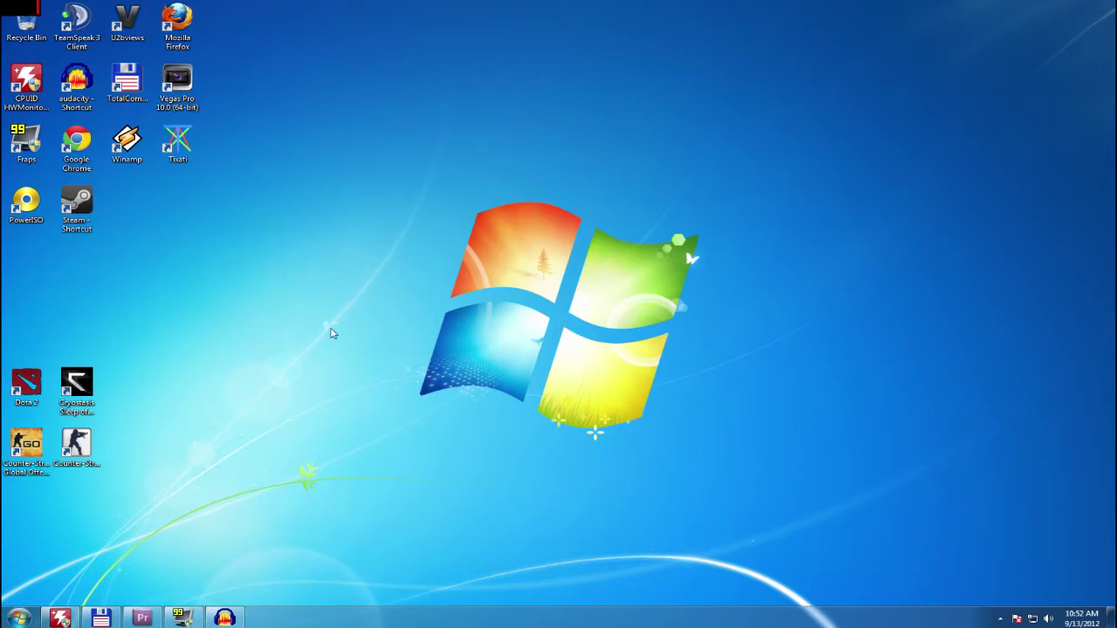
Step: Restore the Premiere Pro window from the taskbar, showing the Prototype 1 project
left_click(143, 618)
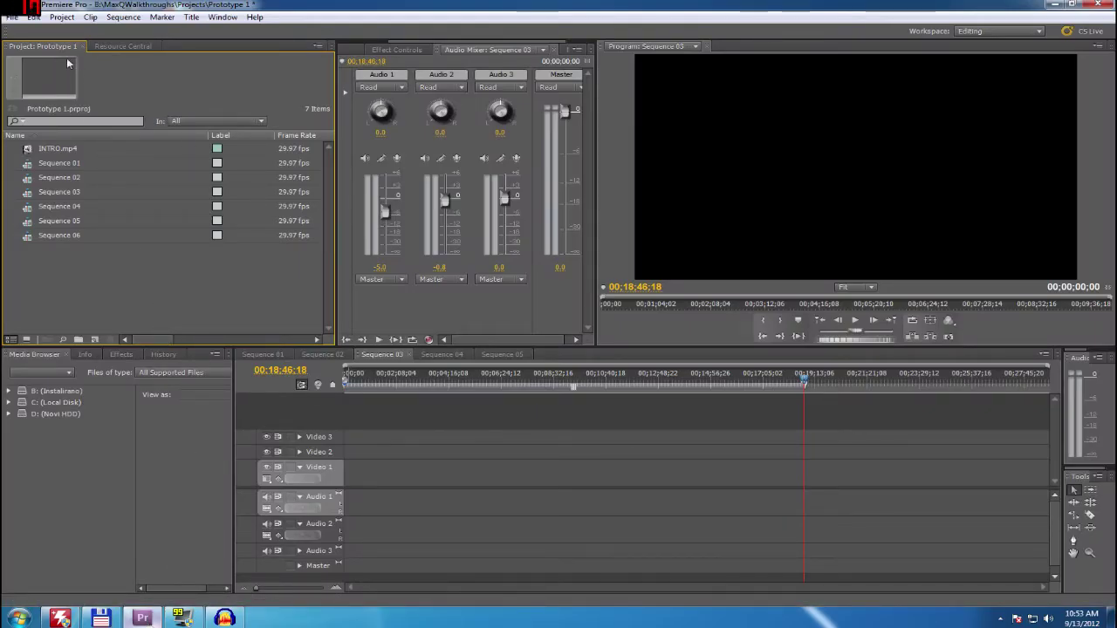
Step: Start a new project from File > New > Project, skipping the save prompt
left_click(13, 18)
mouse_move(35, 33)
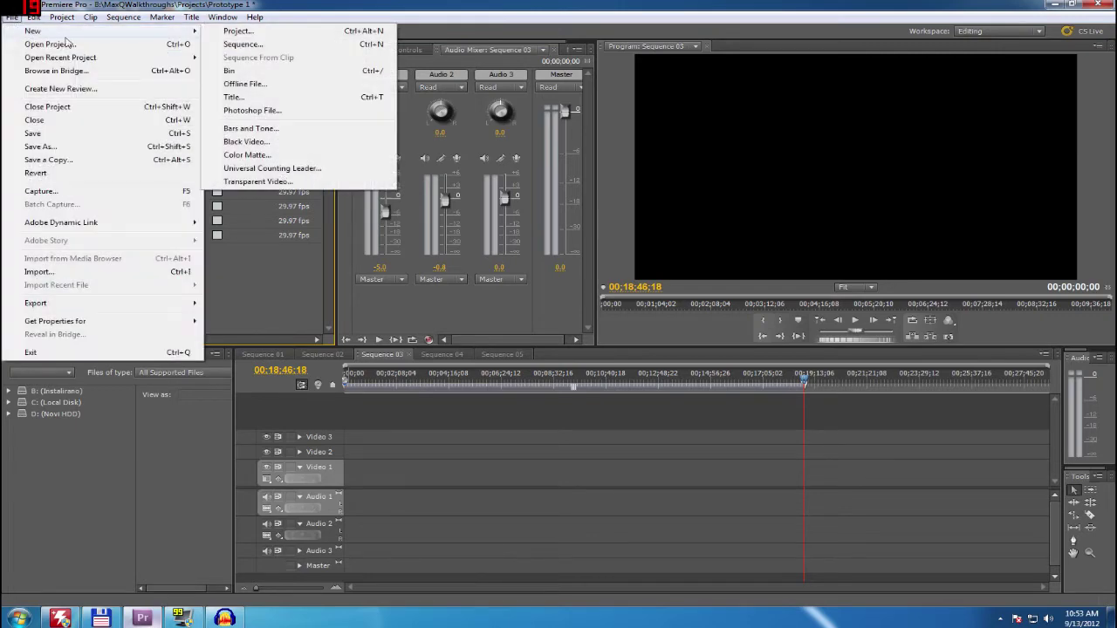
left_click(264, 35)
left_click(557, 316)
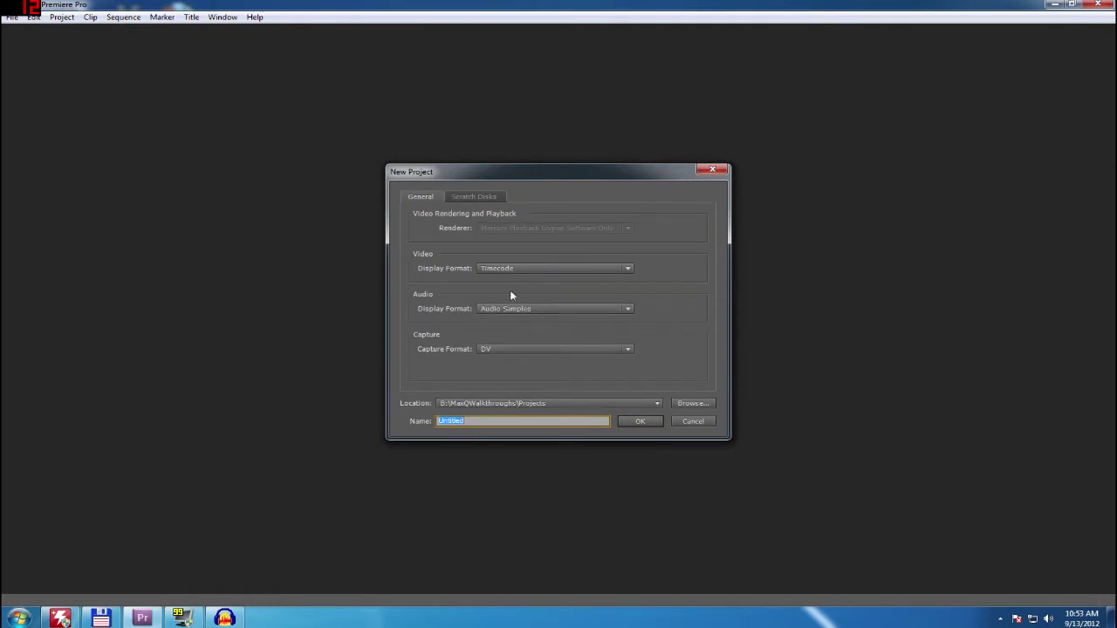
Step: Set the capture format to HDV and name the new project 'Tutorial'
left_click(517, 349)
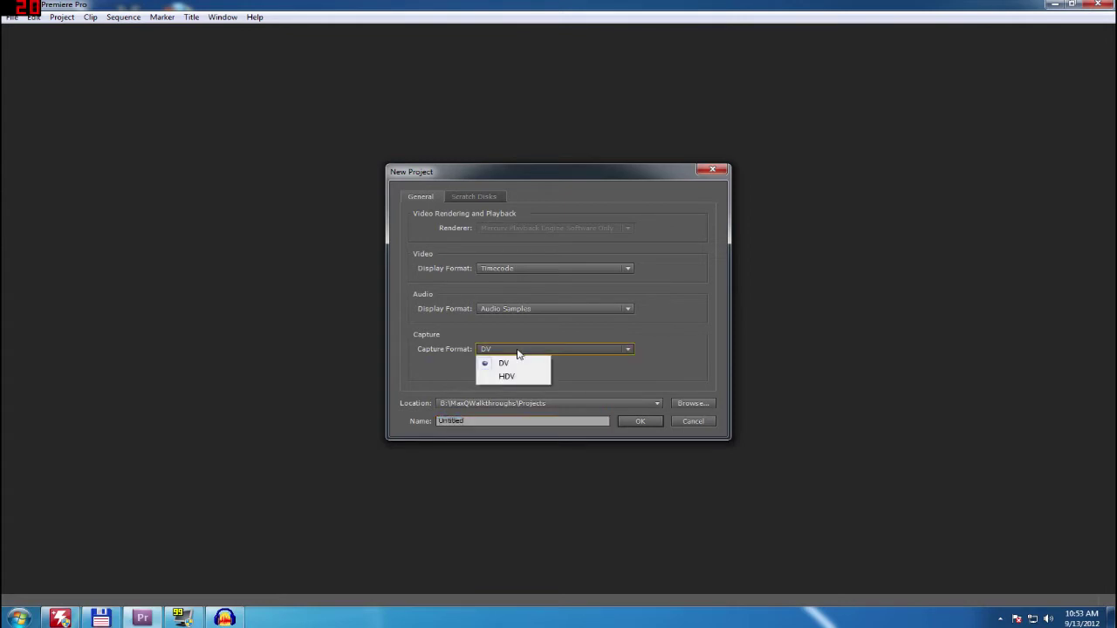
left_click(510, 380)
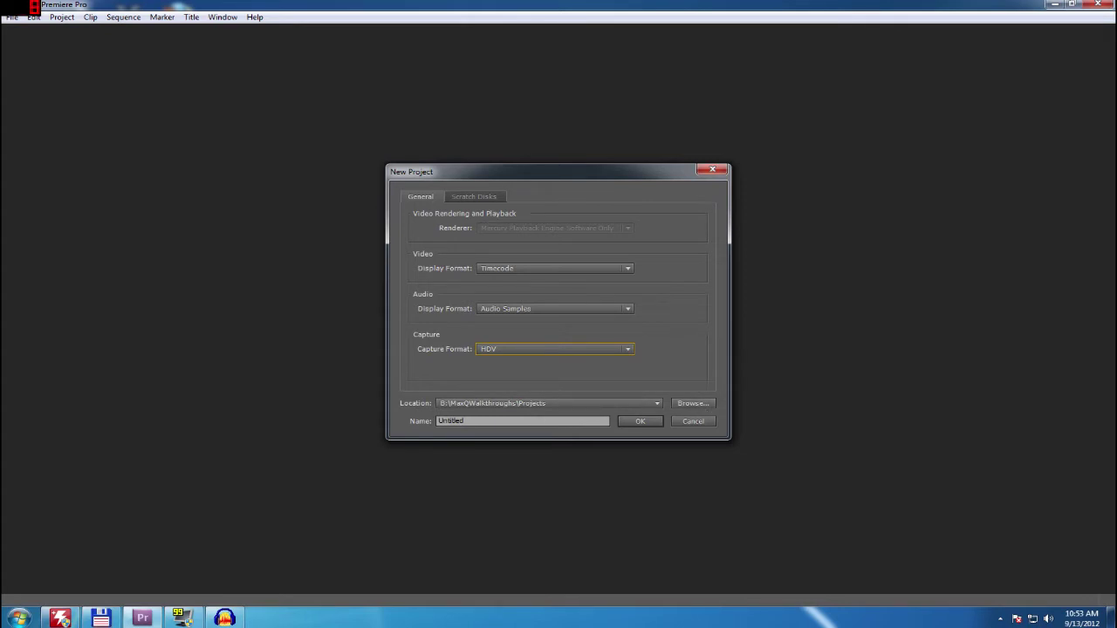
key("Tab")
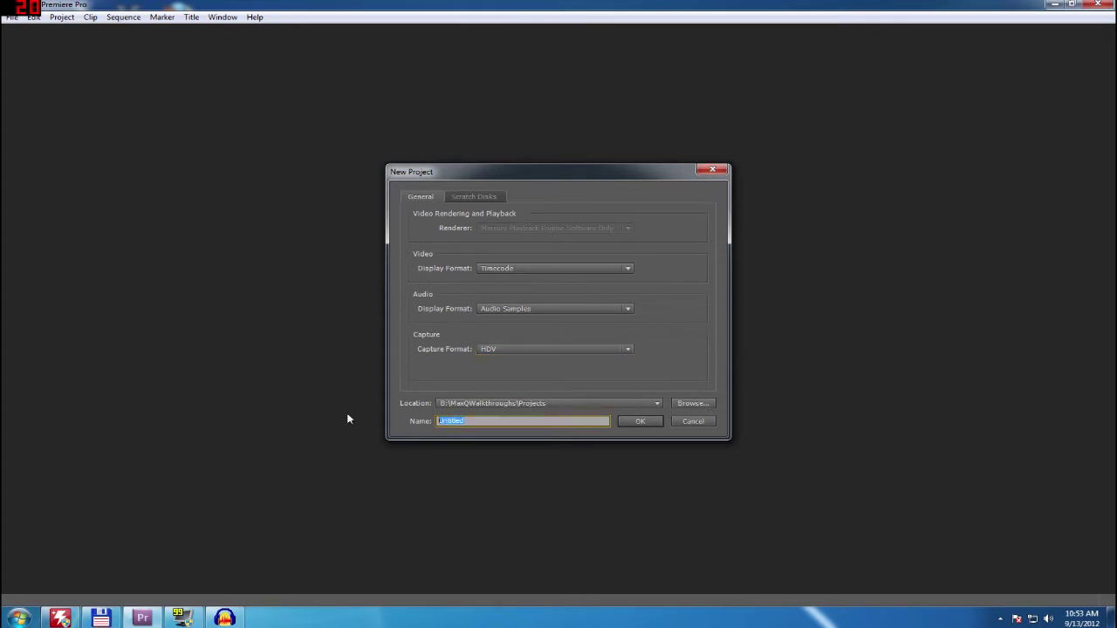
type("Tutorial")
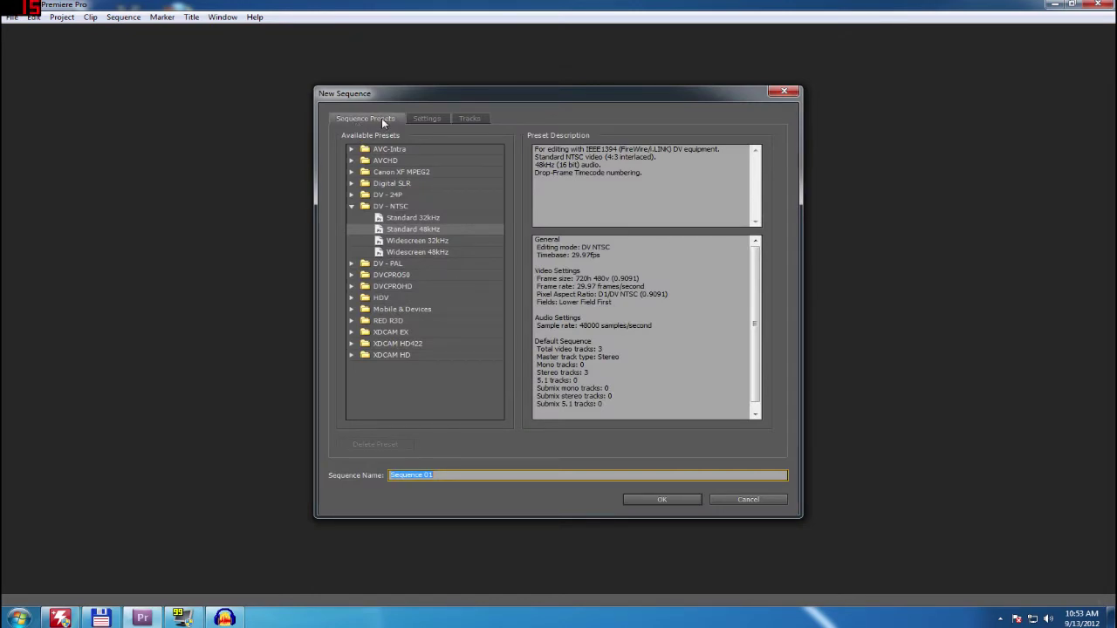
Step: Choose the HDV 720p30 preset (1280x720, 29.97 fps) for the first sequence
left_click(352, 299)
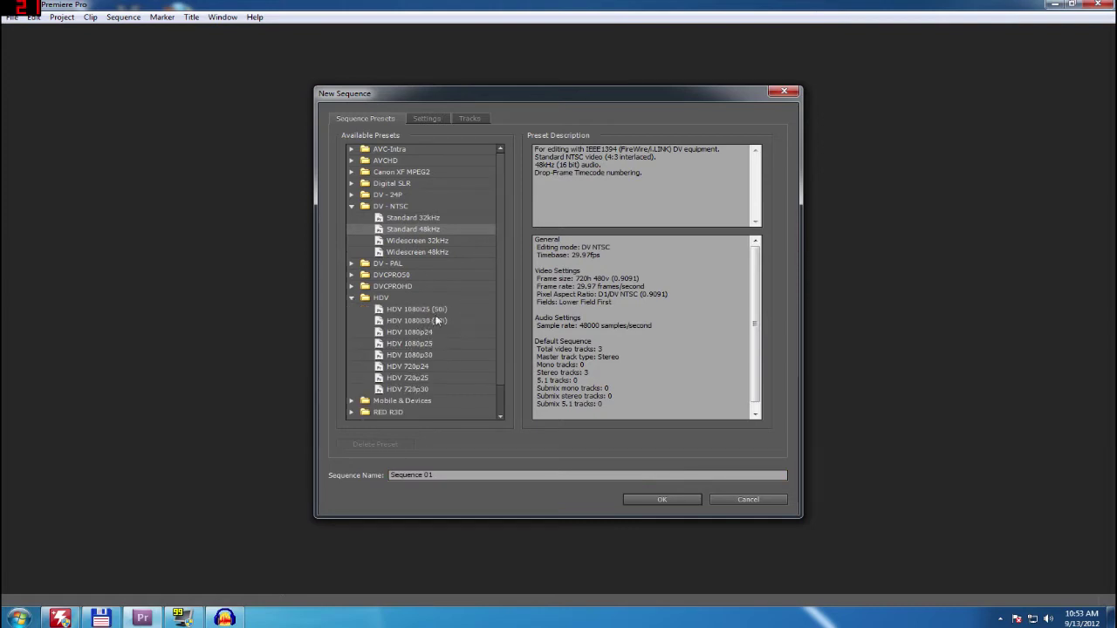
left_click(418, 390)
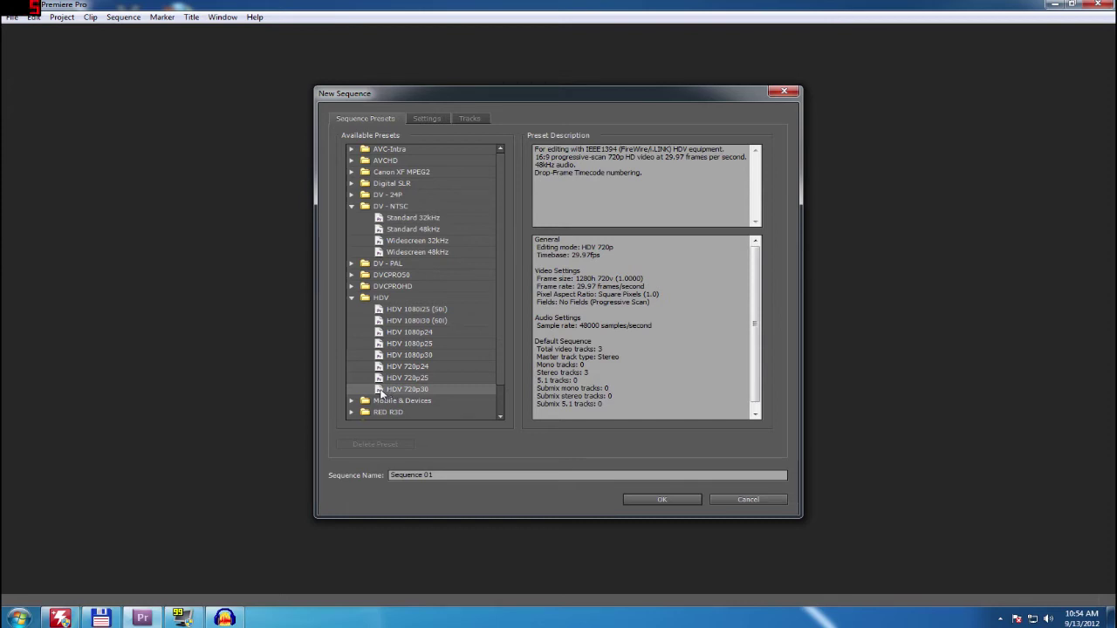
left_click(426, 117)
left_click(472, 118)
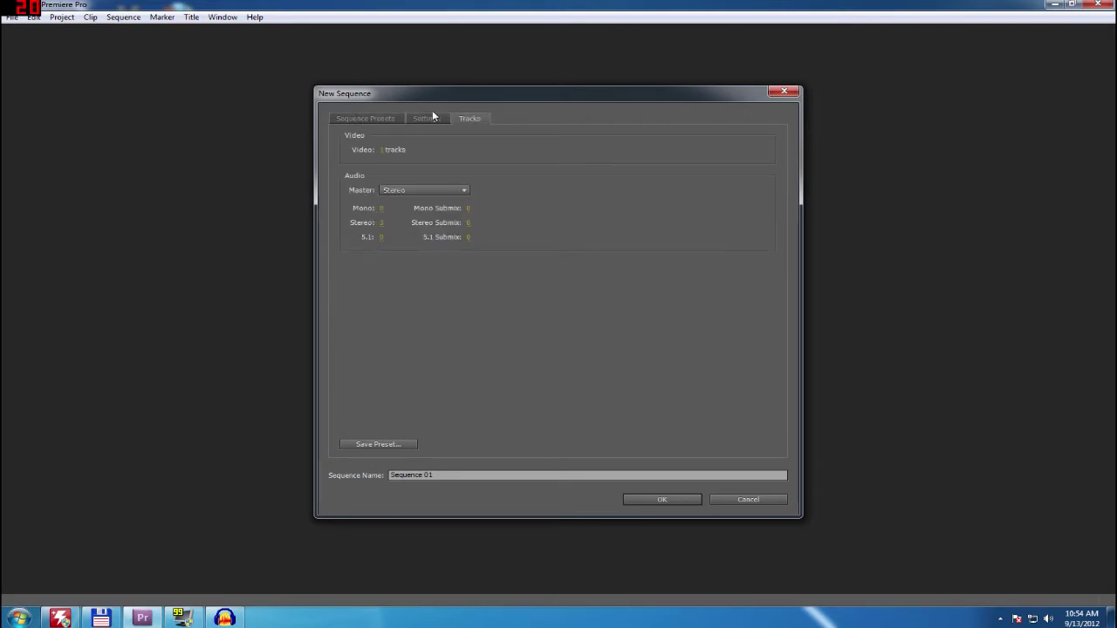
left_click(431, 119)
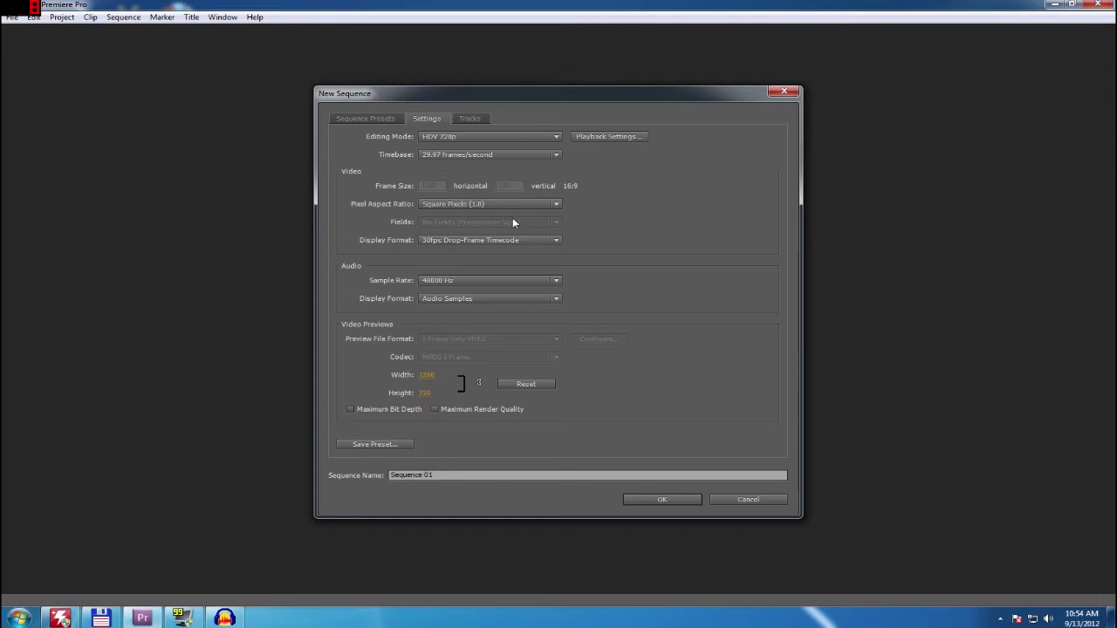
left_click(358, 119)
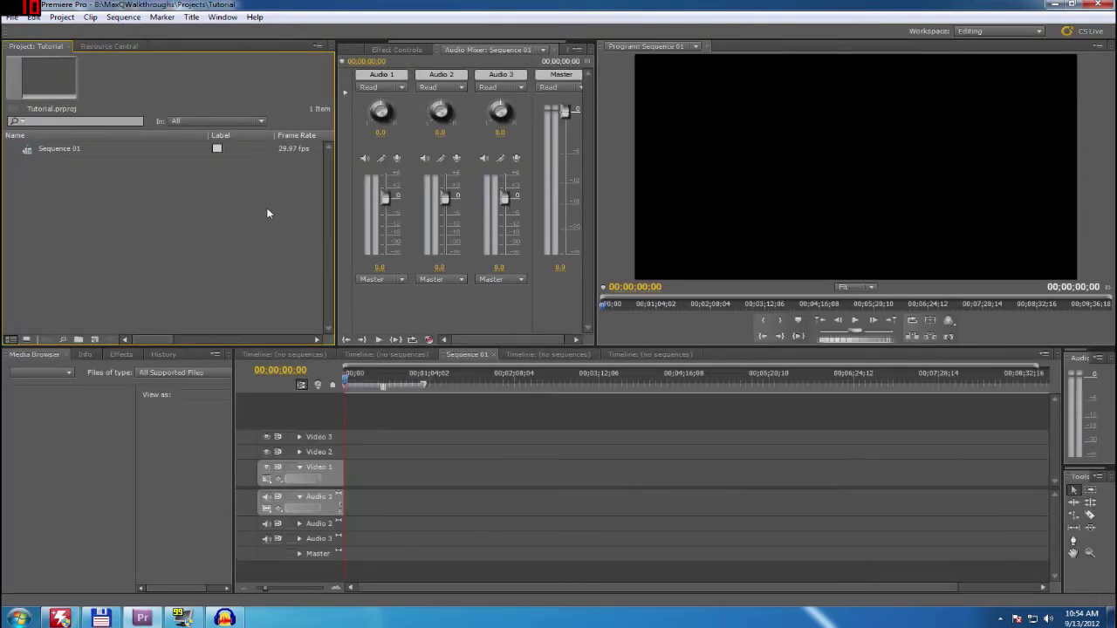
Step: Close the empty '(no sequences)' timeline tabs so only Sequence 01's timeline stays open
left_click_drag(468, 360, 402, 359)
left_click(332, 359)
left_click(330, 357)
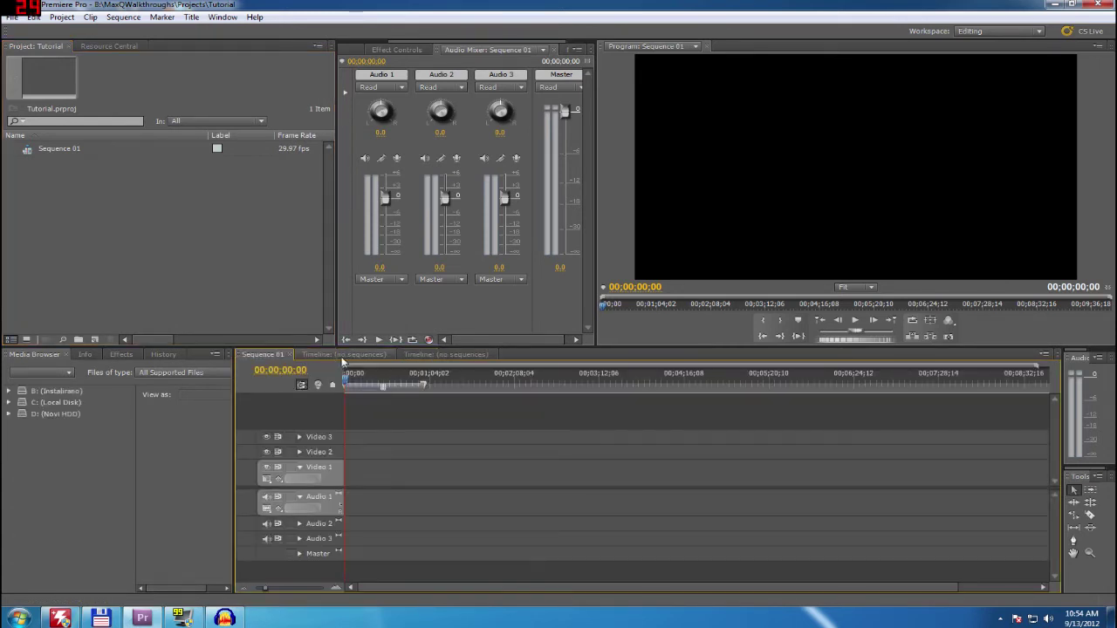
left_click(362, 358)
left_click(389, 356)
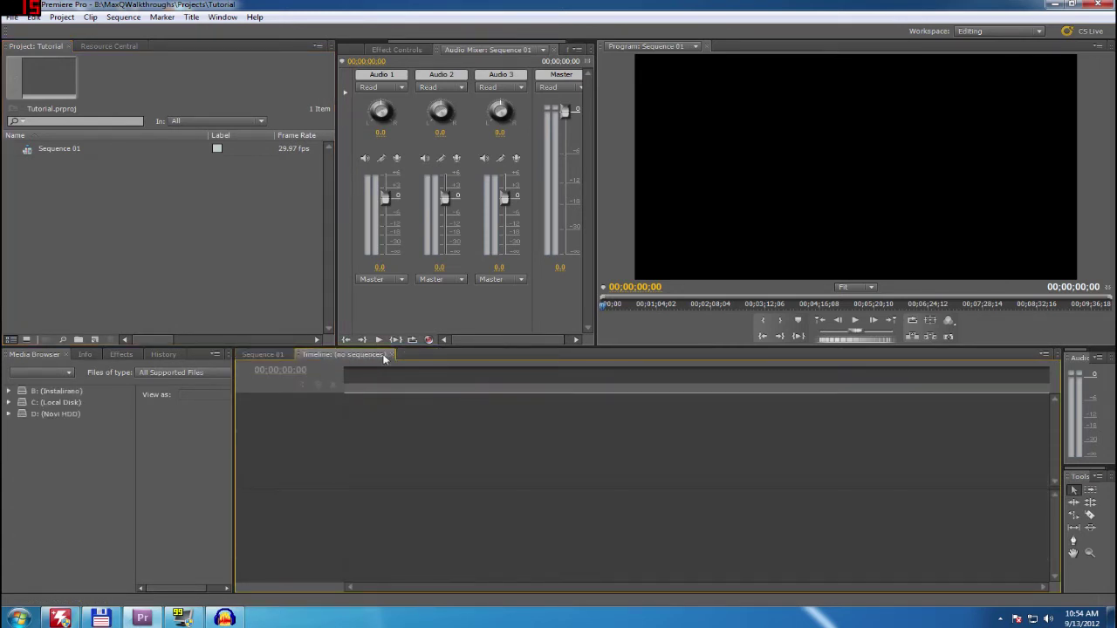
left_click(390, 356)
left_click(171, 260)
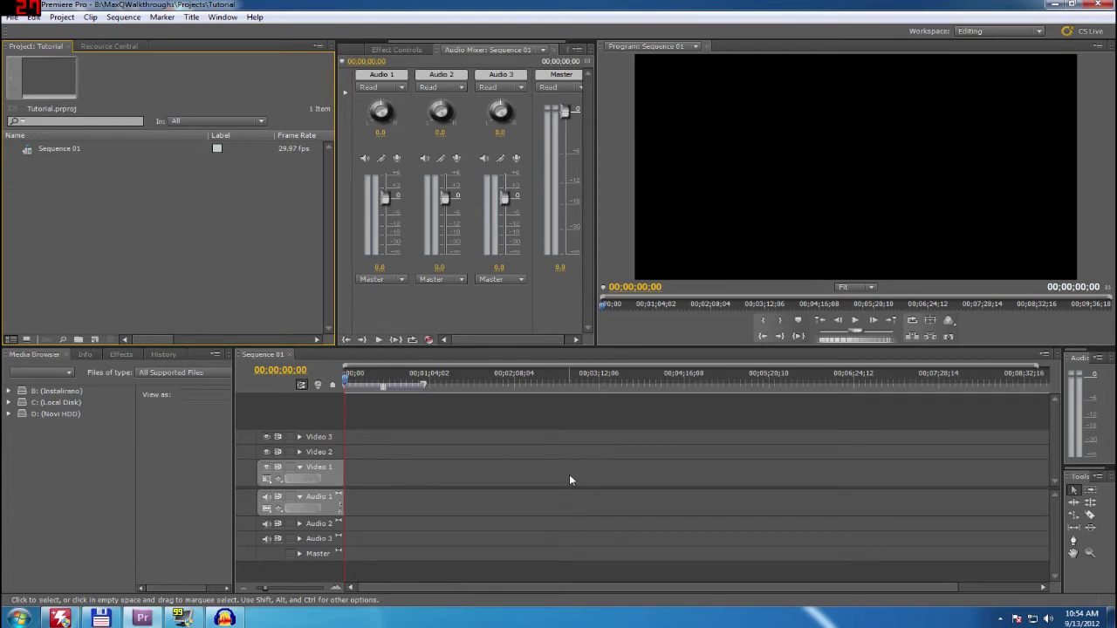
Step: Create Sequence 02 via New Item > Sequence in the Project panel
right_click(106, 195)
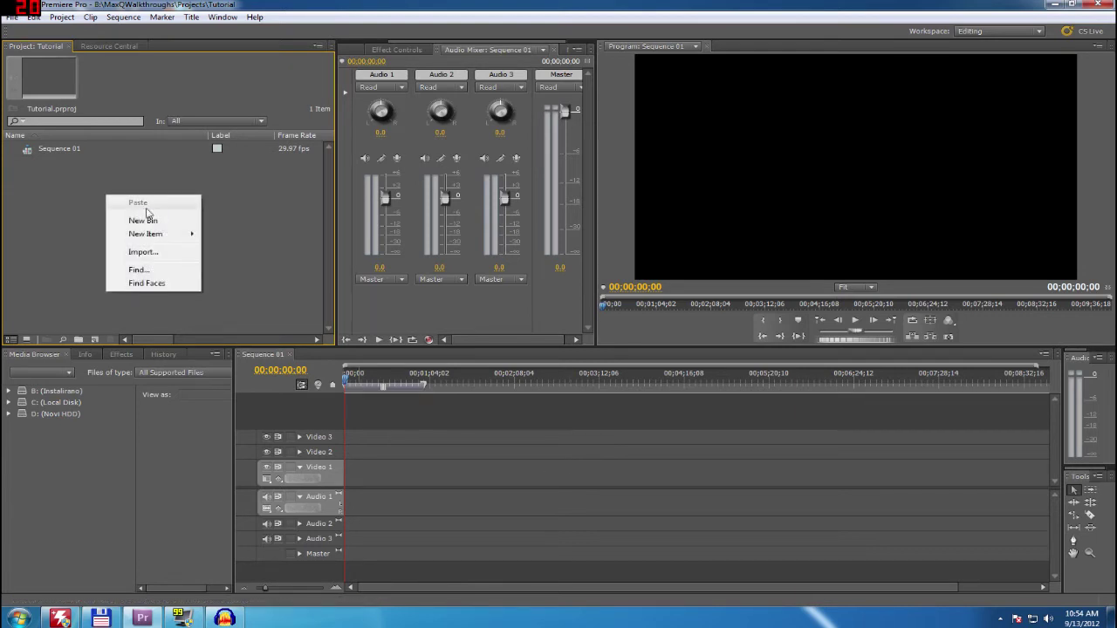
mouse_move(168, 236)
left_click(240, 232)
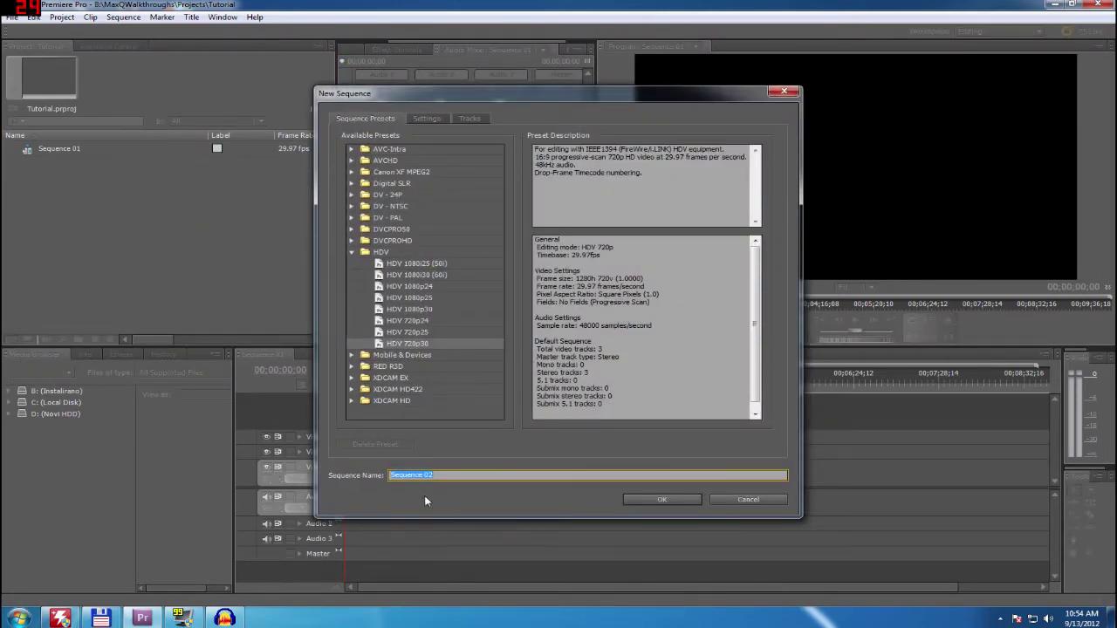
left_click(663, 499)
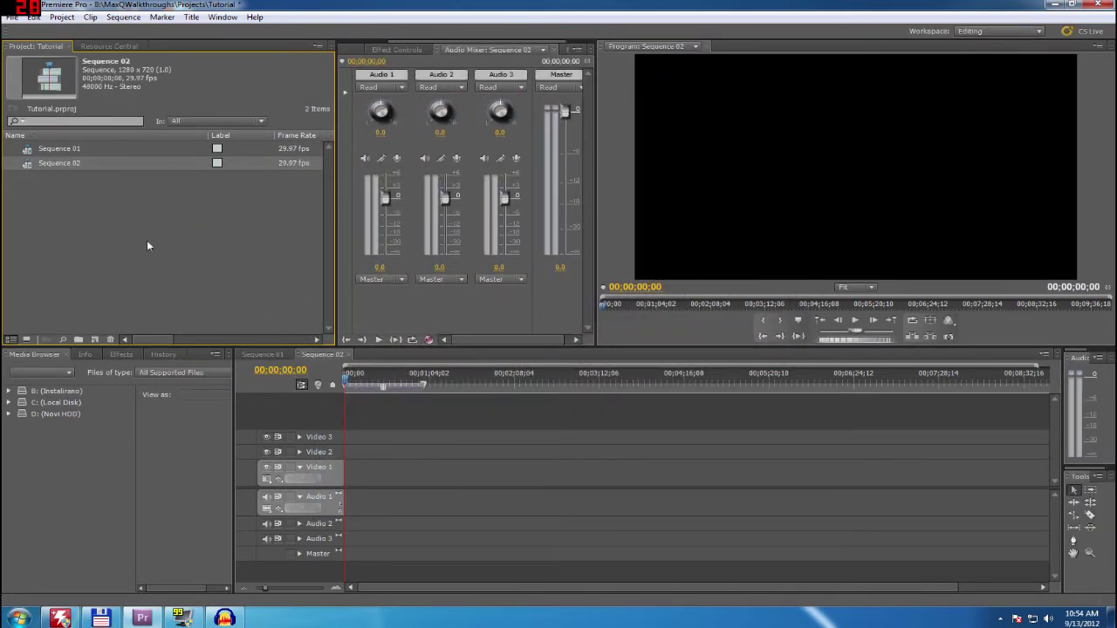
Step: Compare the Sequence 01 and Sequence 02 timelines, ending on Sequence 01
left_click(258, 355)
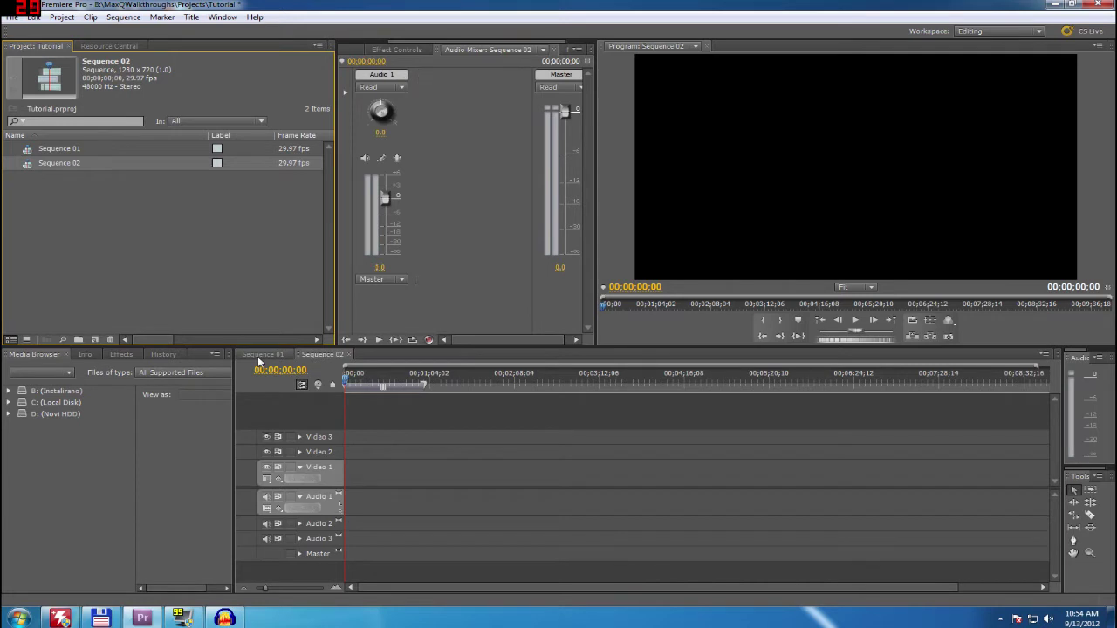
left_click(320, 353)
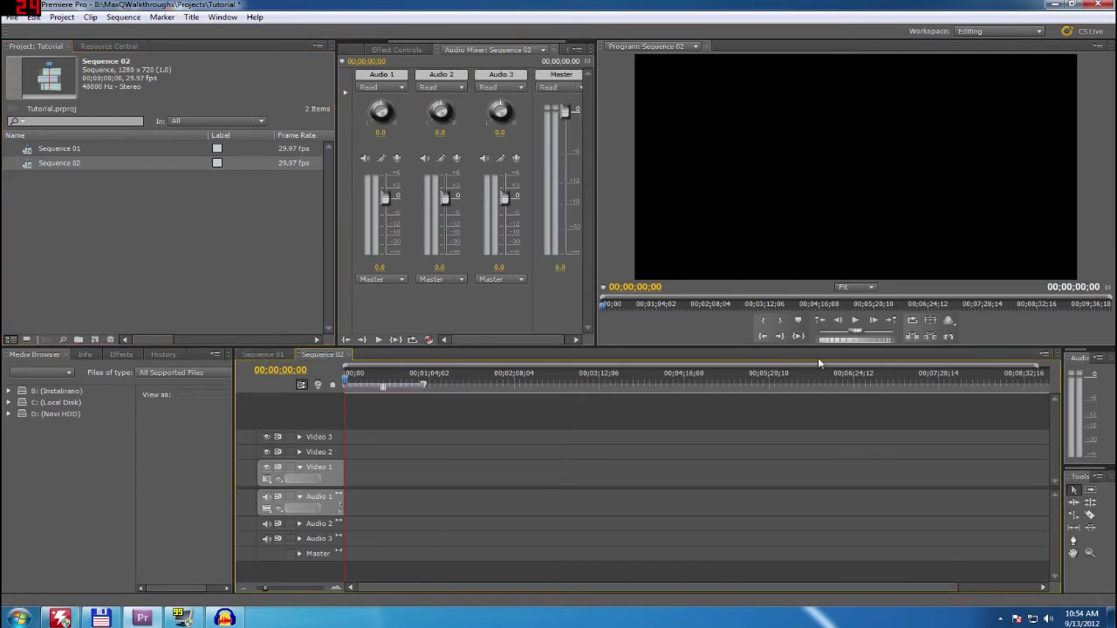
left_click(261, 355)
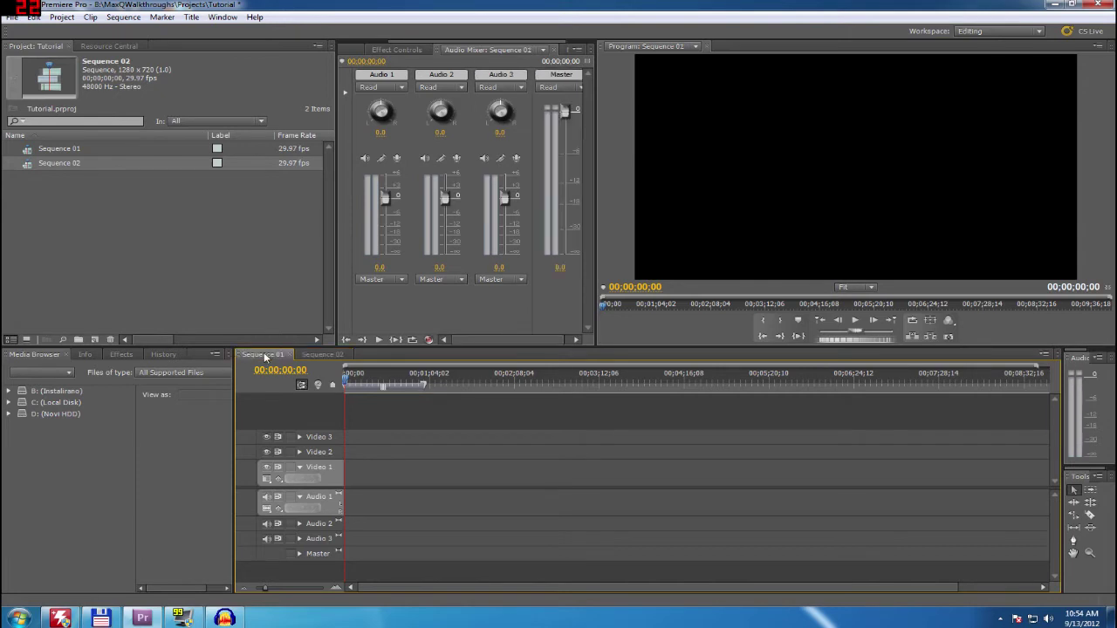
left_click(118, 238)
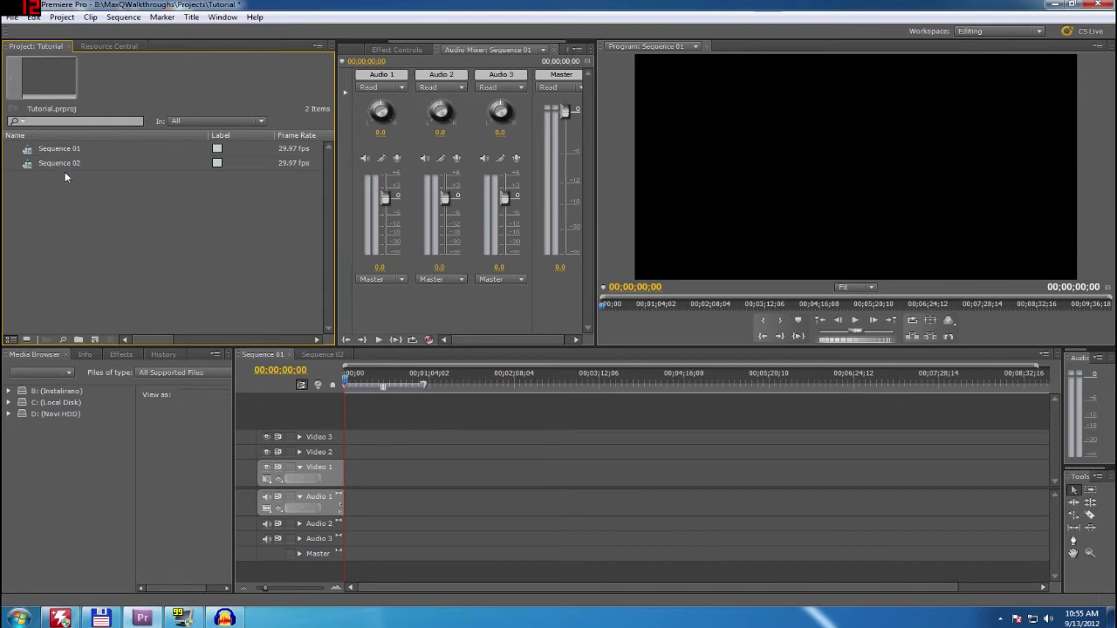
right_click(135, 204)
left_click(179, 252)
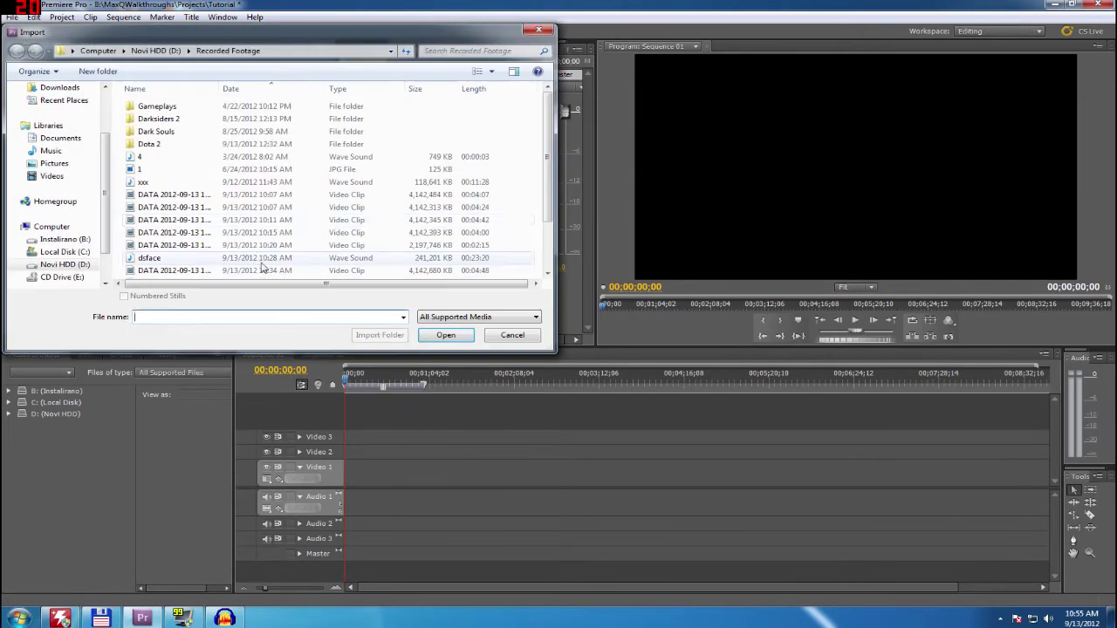
mouse_move(552, 131)
left_mouse_down()
mouse_move(550, 157)
mouse_move(550, 136)
left_mouse_up()
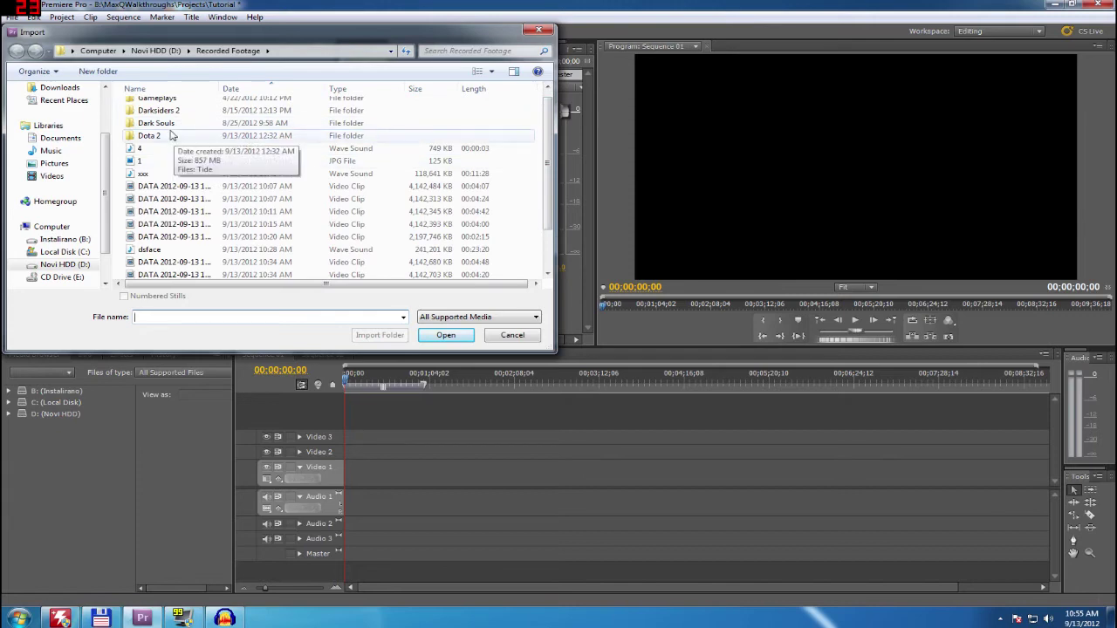
double_click(181, 126)
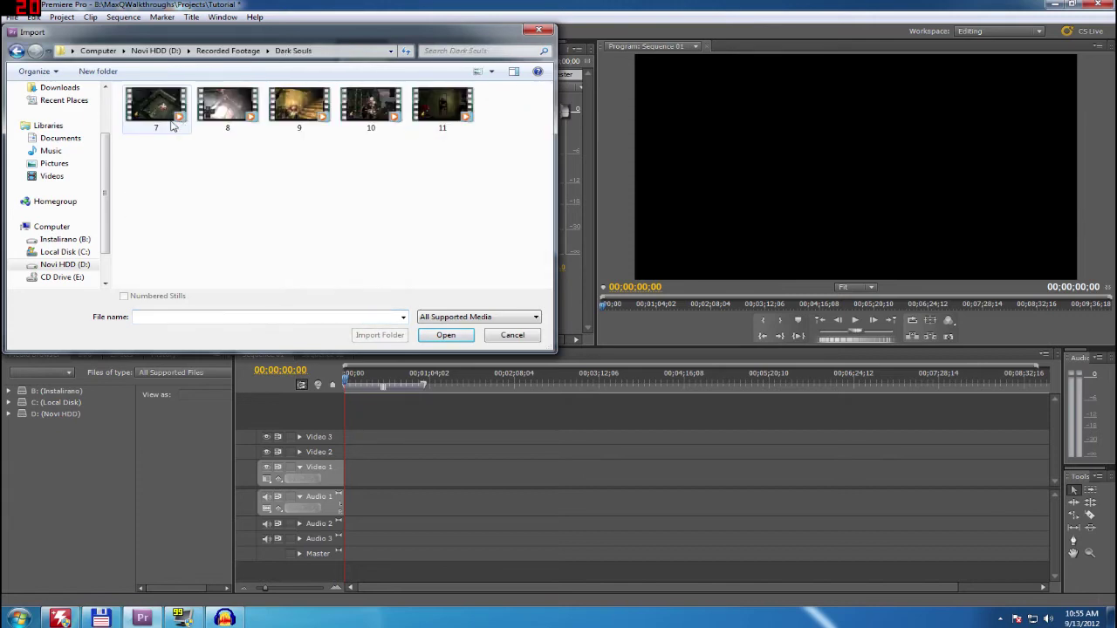
left_click(164, 114)
left_click(445, 335)
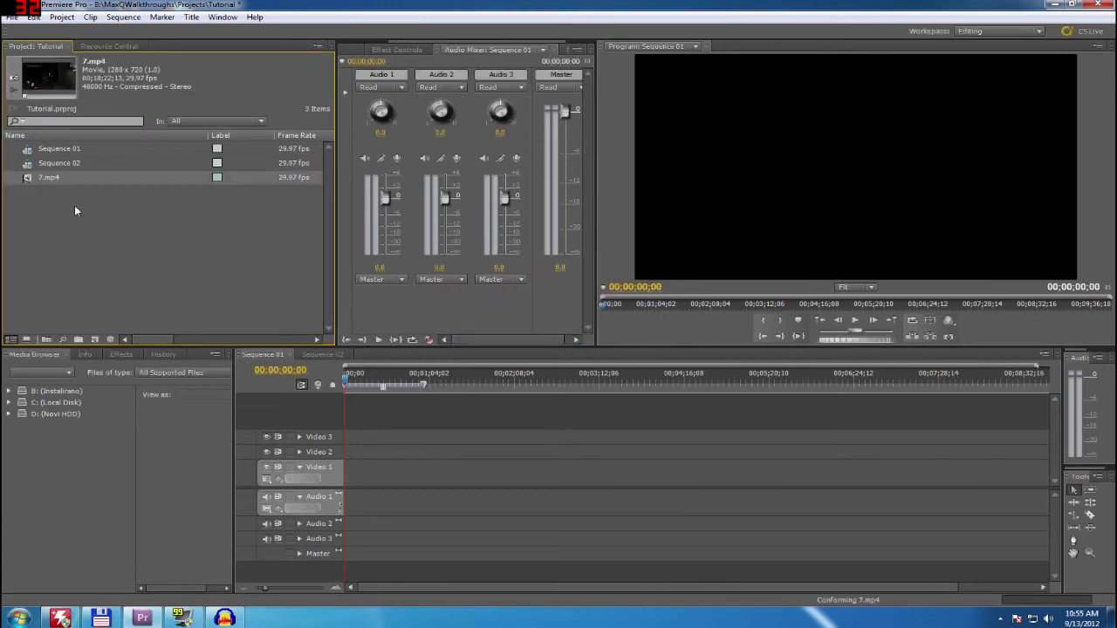
Step: Place 7.mp4 on Sequence 01's Video 1, zoom out to fit it, and jump to about eleven minutes
left_click_drag(31, 180, 353, 475)
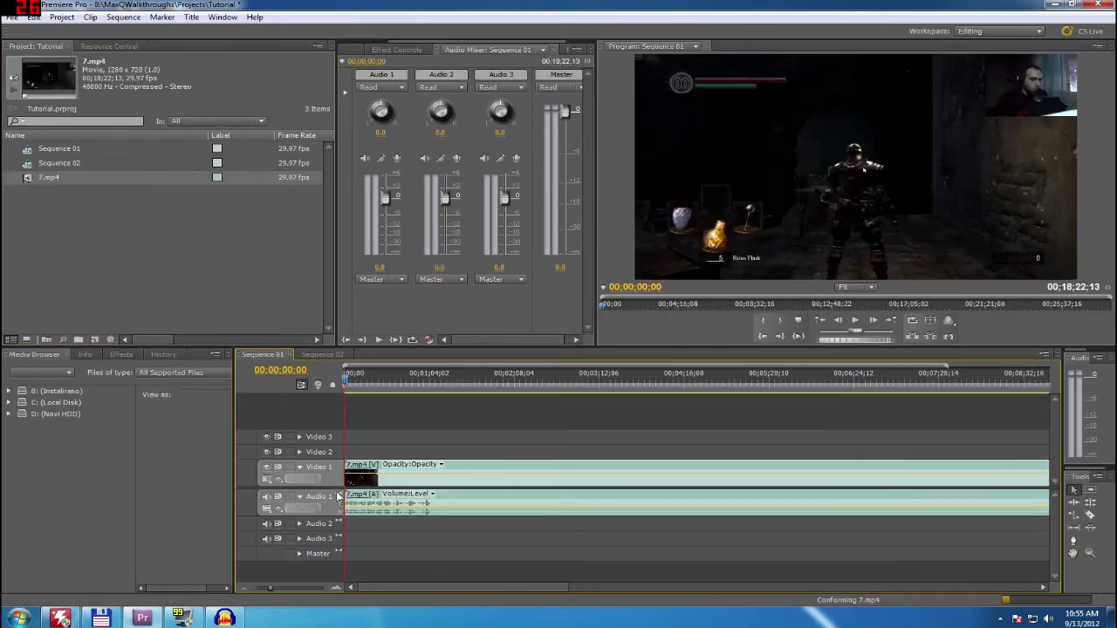
left_click_drag(267, 591, 262, 593)
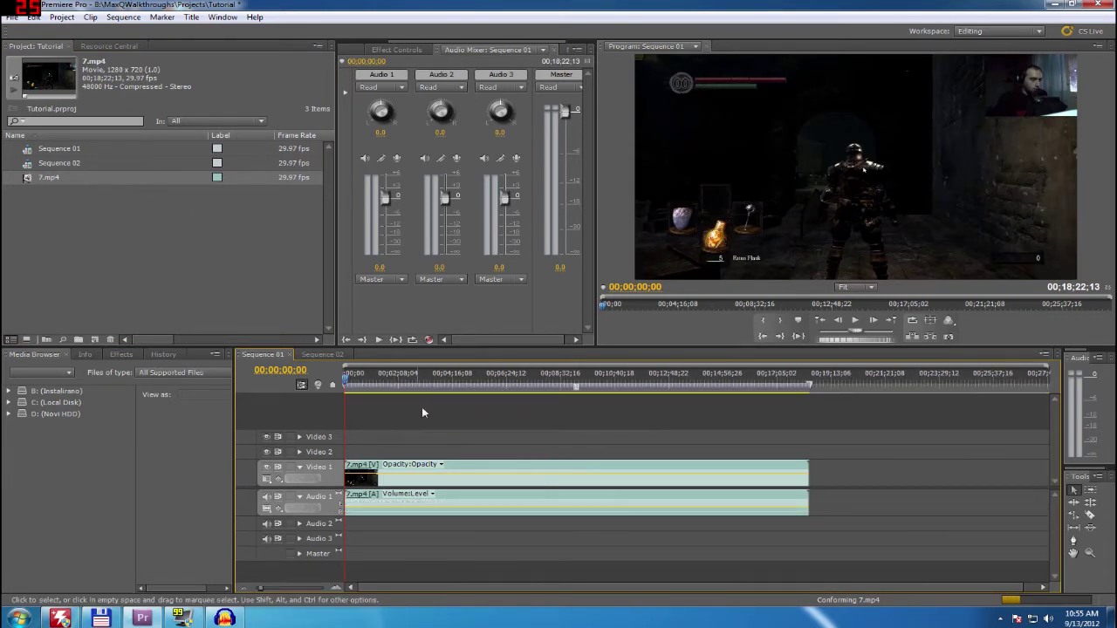
left_click(322, 355)
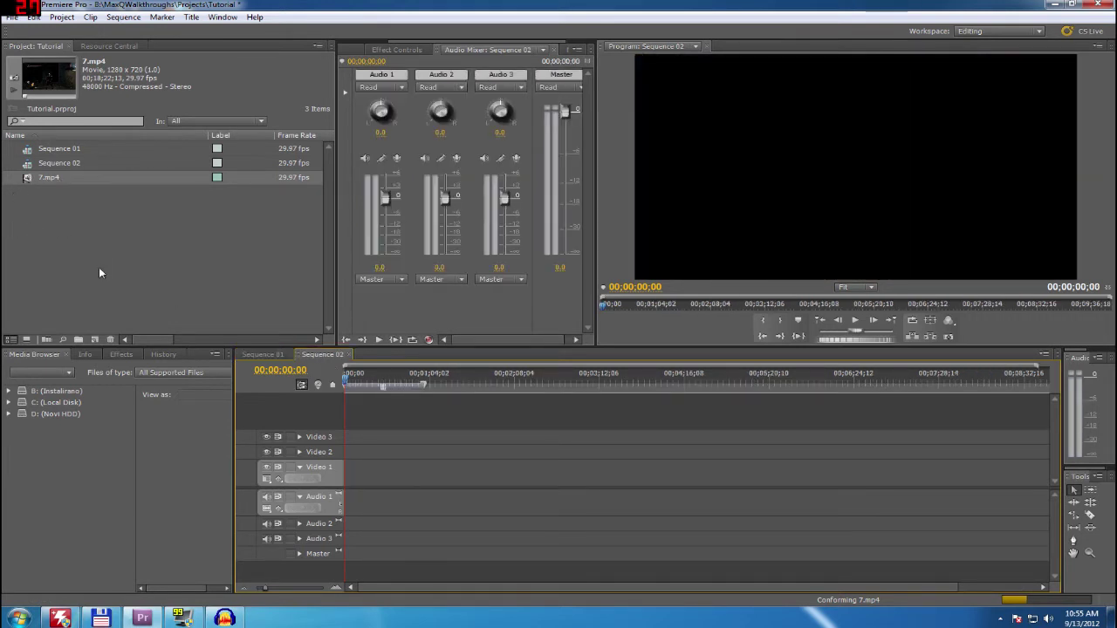
left_click(262, 356)
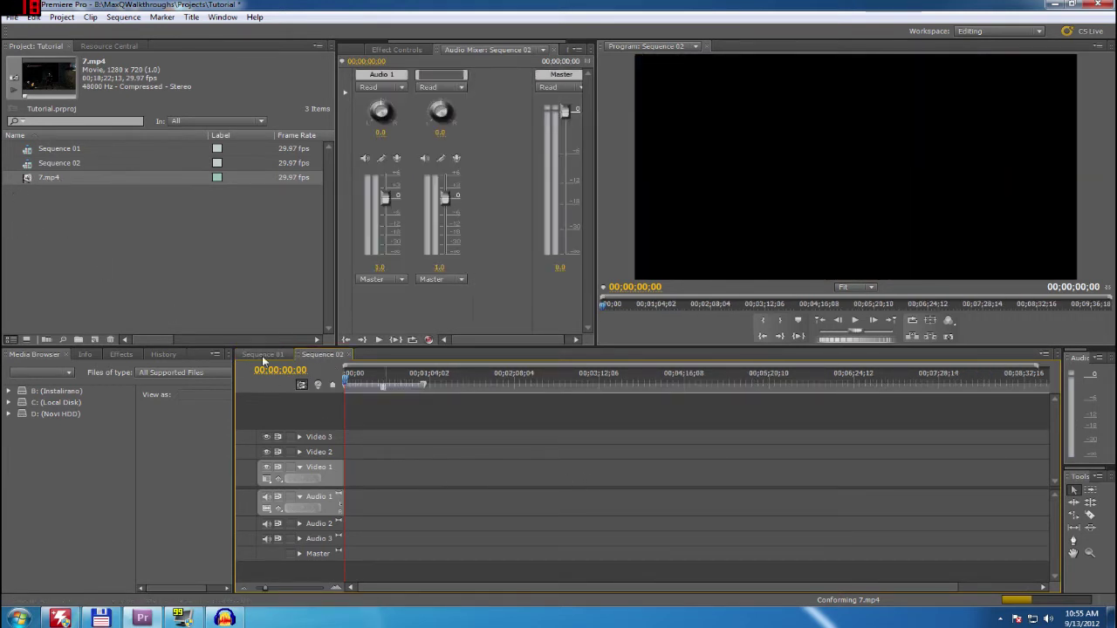
left_click(501, 376)
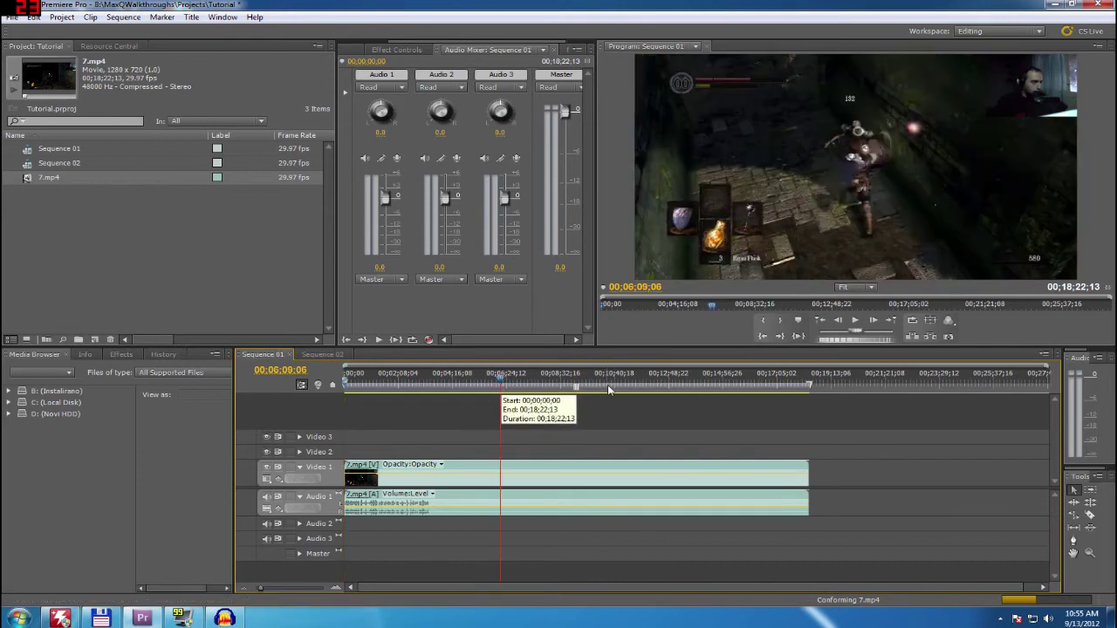
left_click(632, 375)
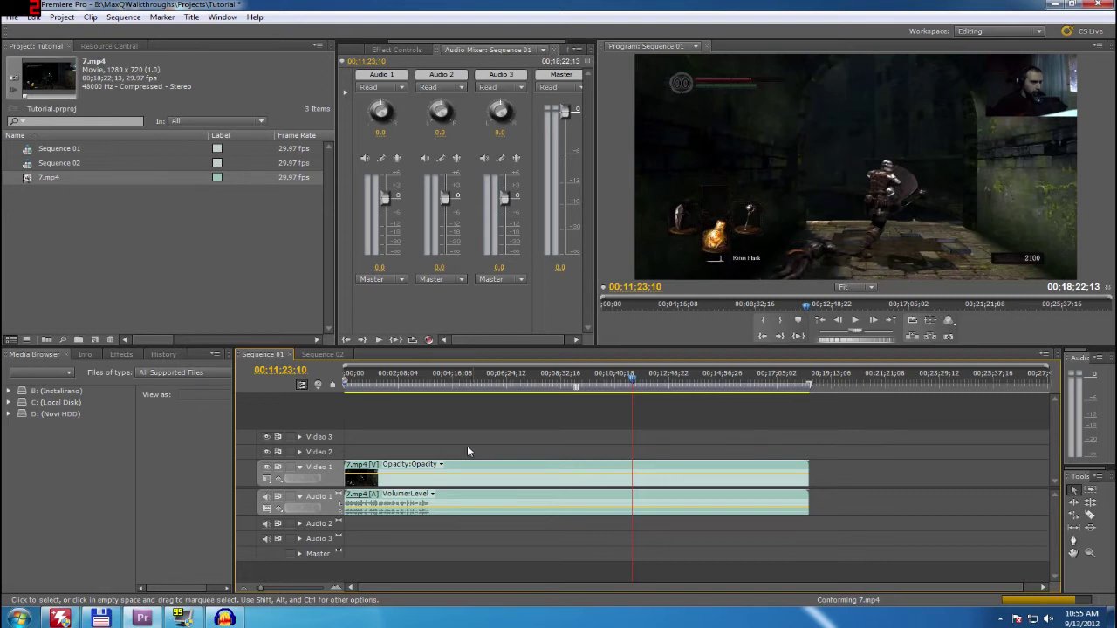
Step: Move the playhead back to 00;04;12;28 to preview the inventory screen
left_click(453, 394)
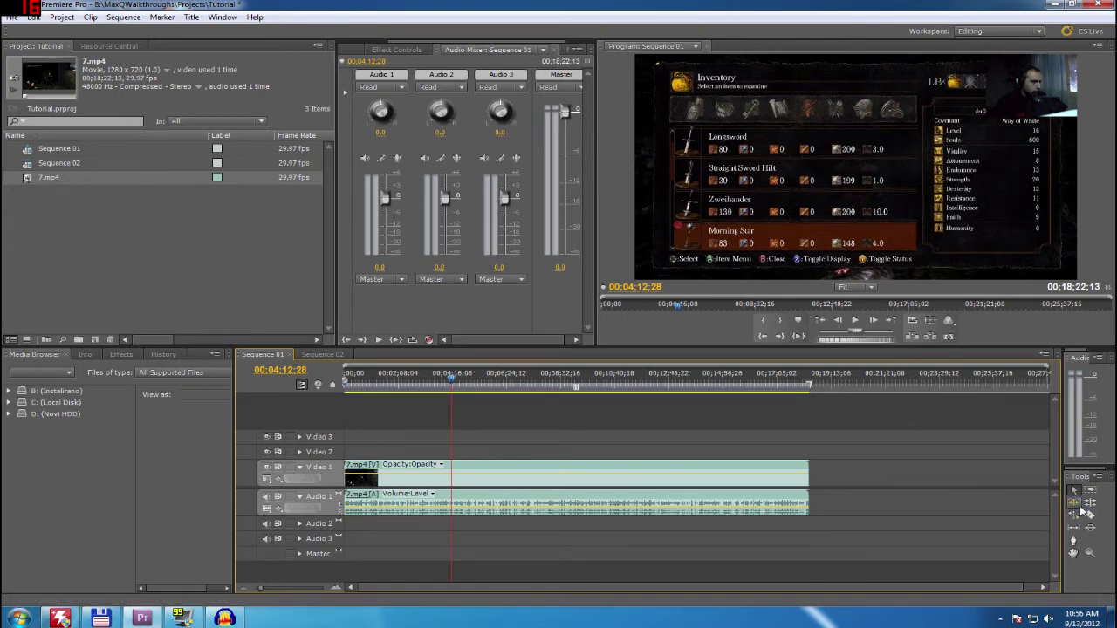
left_click_drag(1063, 476, 1042, 472)
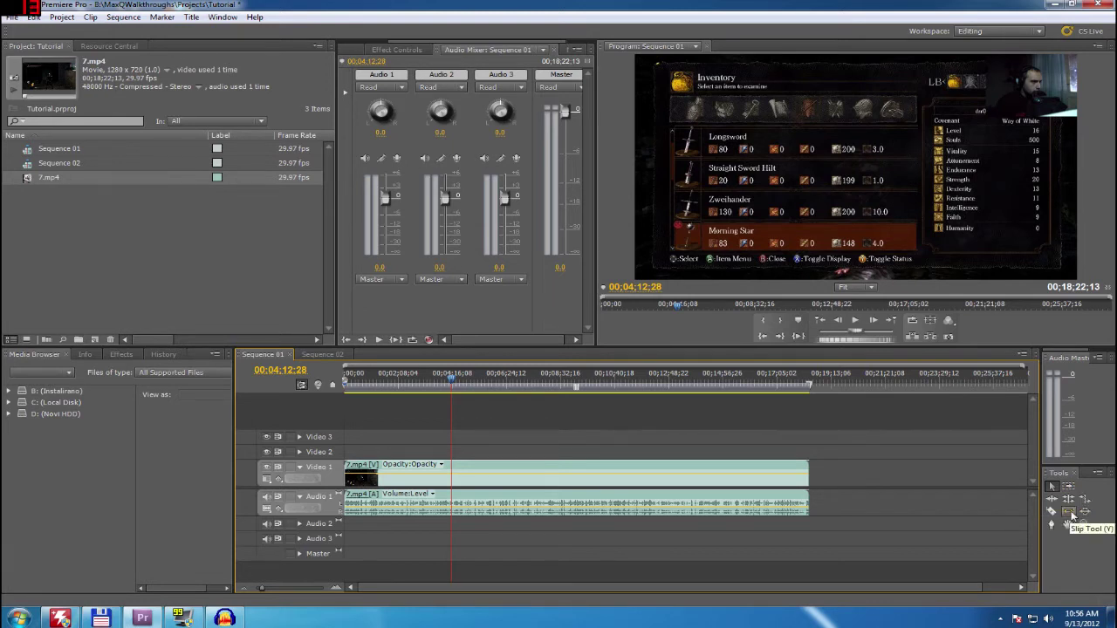
left_click(1069, 513)
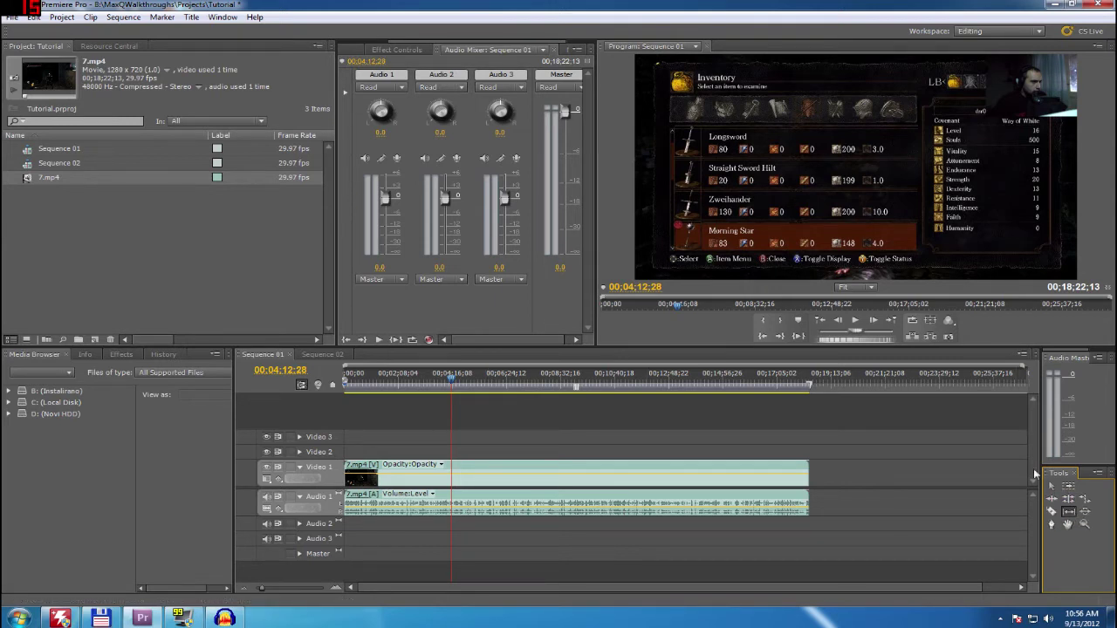
left_click_drag(1036, 473, 1068, 469)
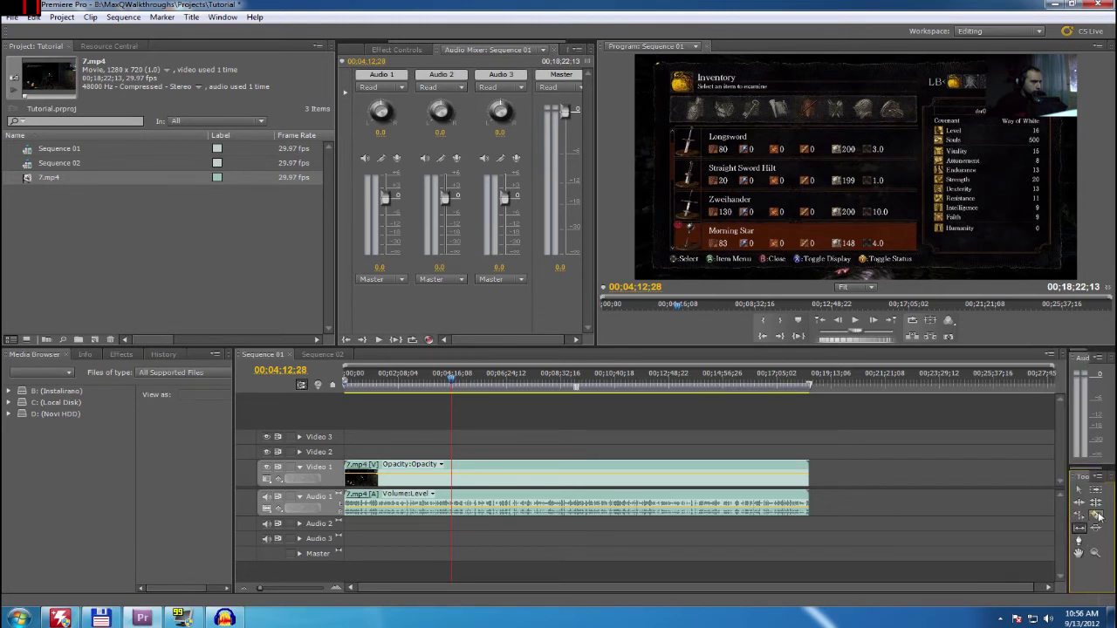
Step: Cut 7.mp4 with the Razor Tool at 00;05;35;06 on Video 1 and Audio 1
left_click(1096, 516)
left_click_drag(452, 380, 474, 381)
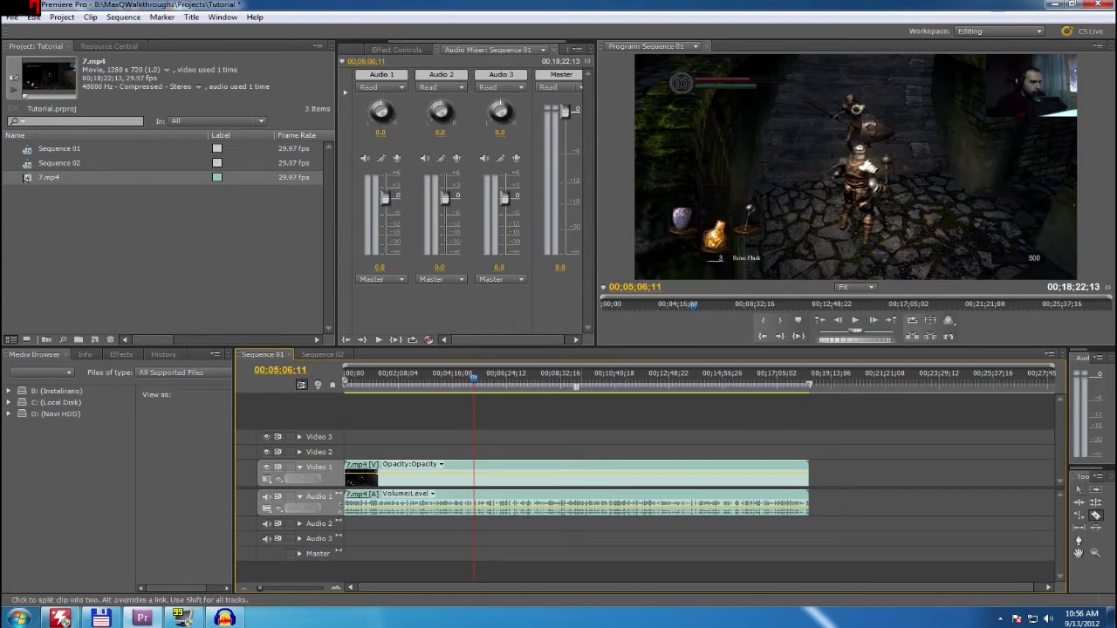
left_click_drag(476, 380, 489, 382)
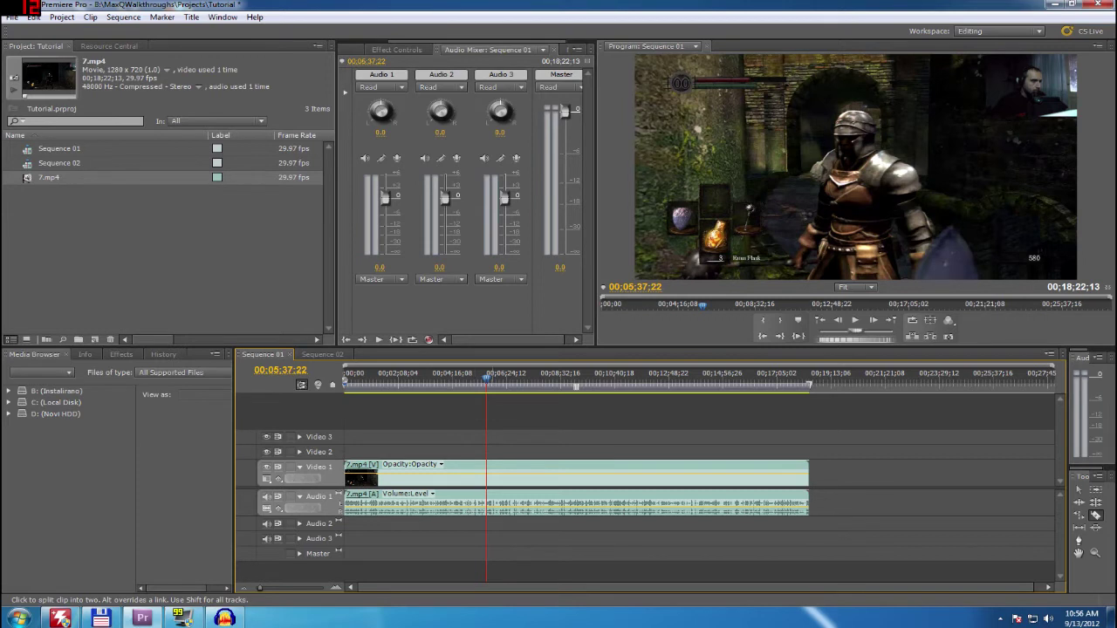
left_click_drag(260, 589, 281, 594)
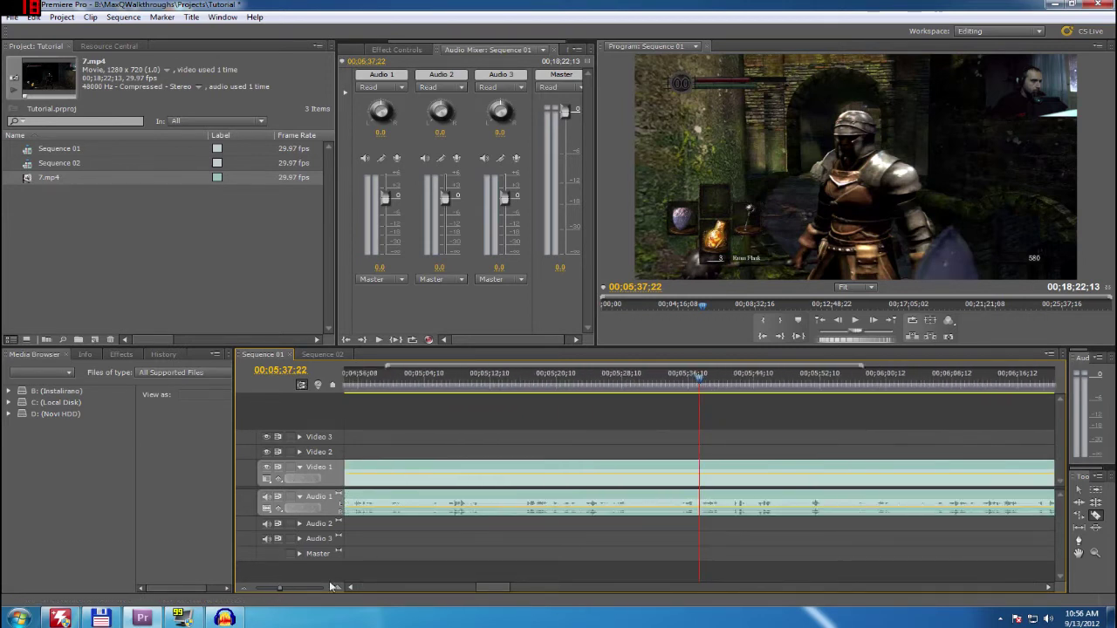
left_click(695, 382)
left_click_drag(695, 383, 679, 383)
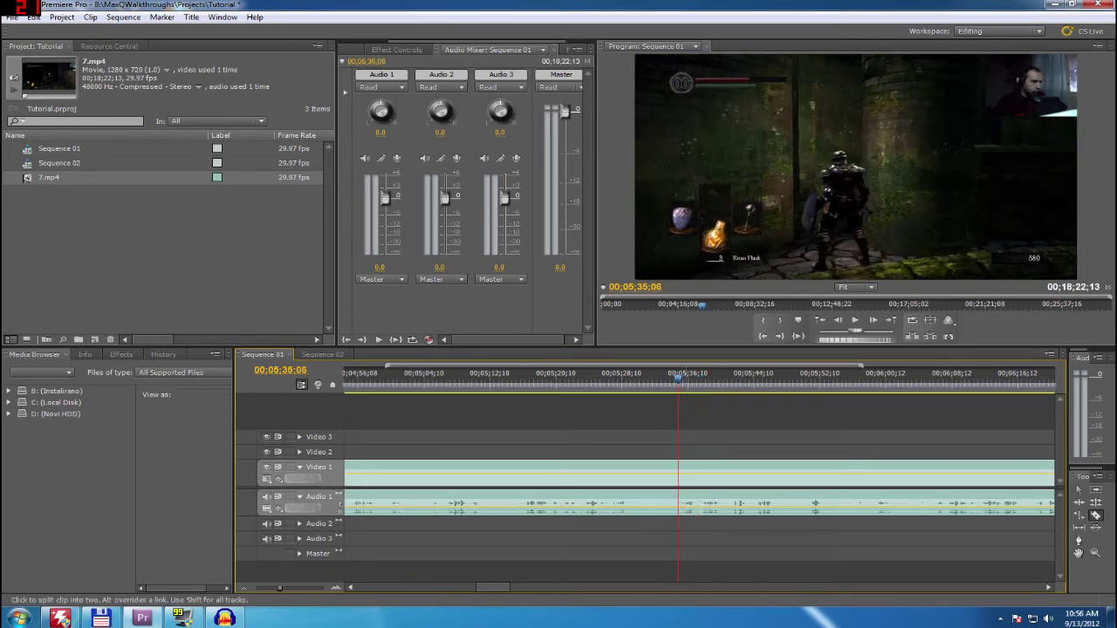
left_click(679, 513)
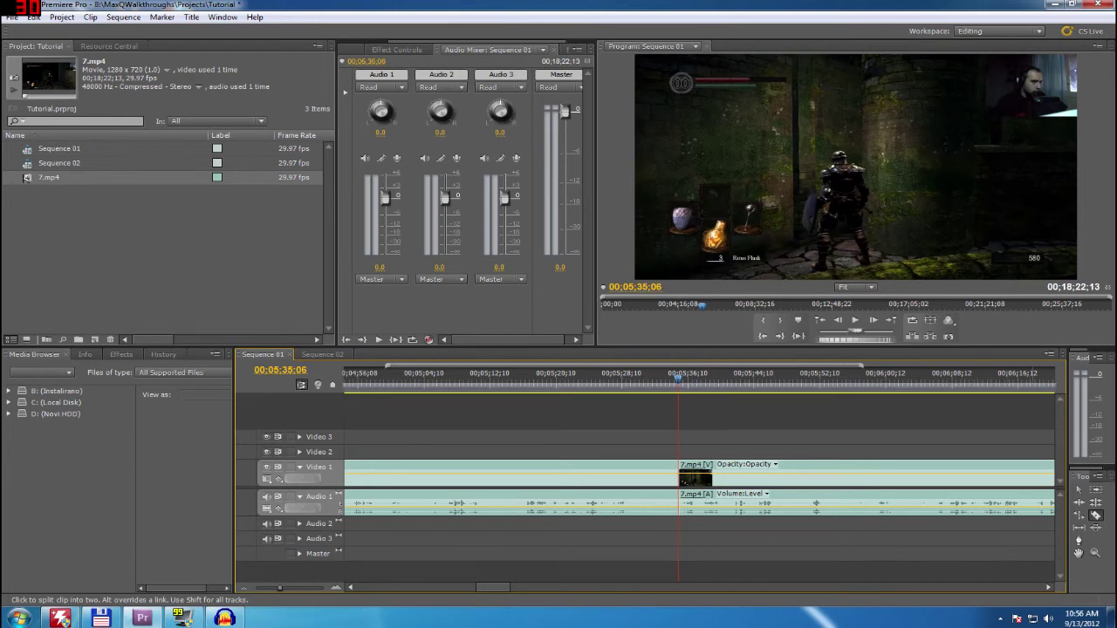
Step: With the Selection Tool, stretch the work area from 00;00;00;00 to 00;18;22;13
left_click(1078, 494)
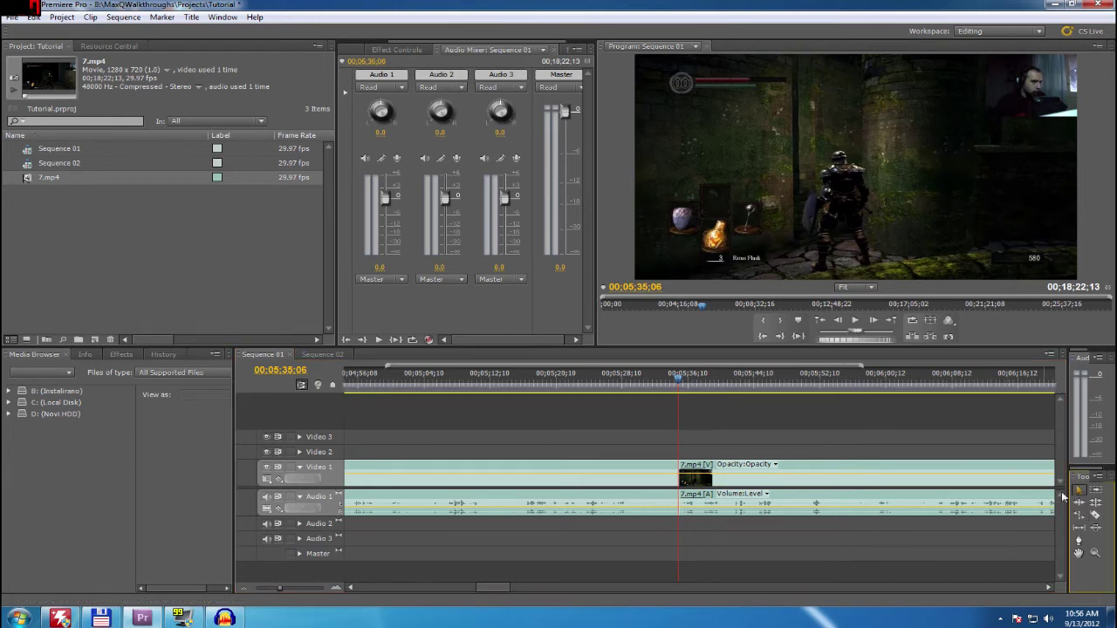
left_click_drag(281, 588, 269, 591)
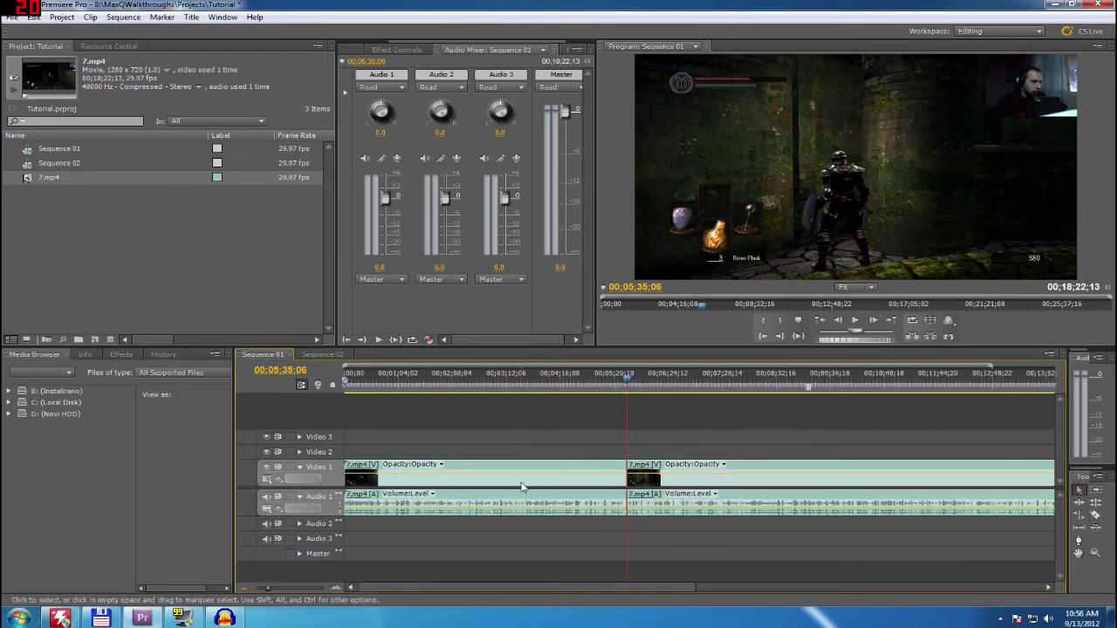
left_click(549, 471)
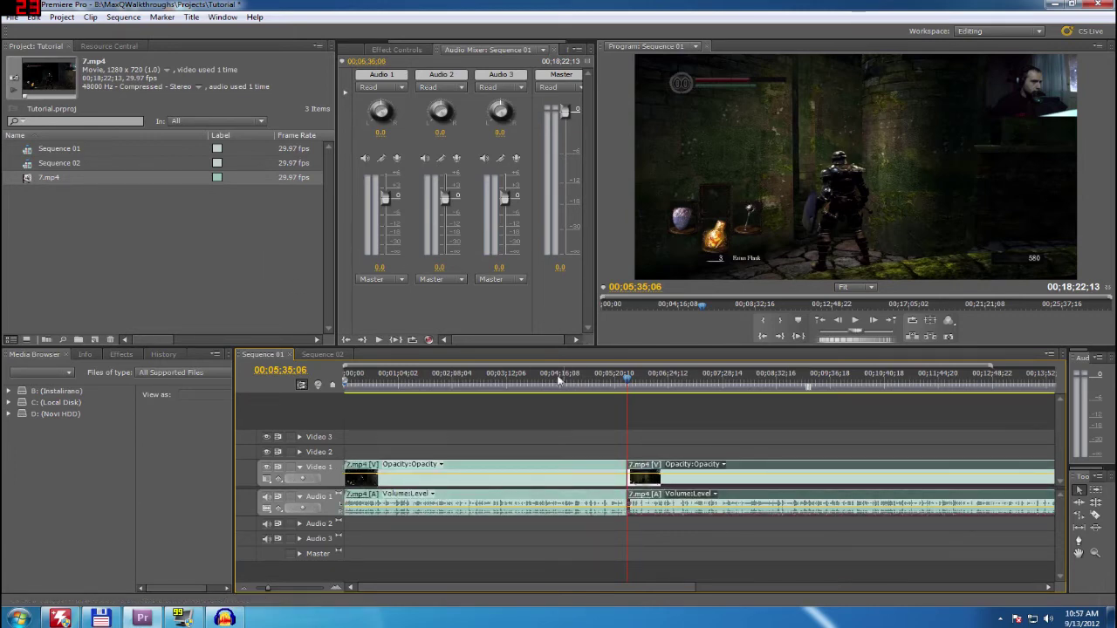
left_click_drag(269, 588, 254, 592)
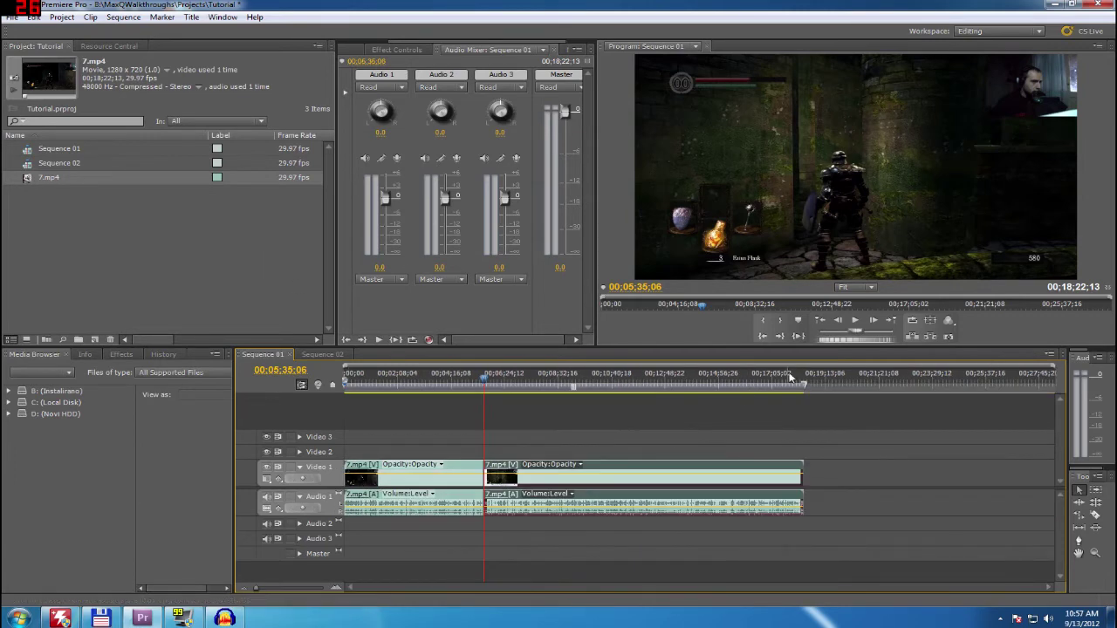
mouse_move(803, 384)
left_mouse_down()
mouse_move(591, 394)
mouse_move(804, 387)
left_mouse_up()
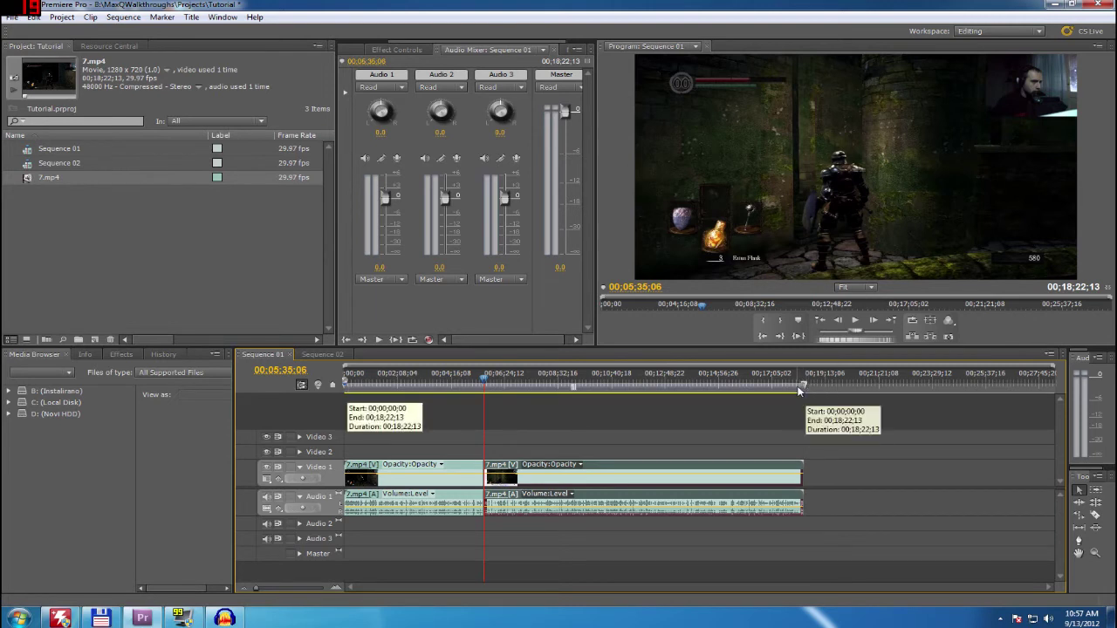
left_click_drag(803, 387, 574, 389)
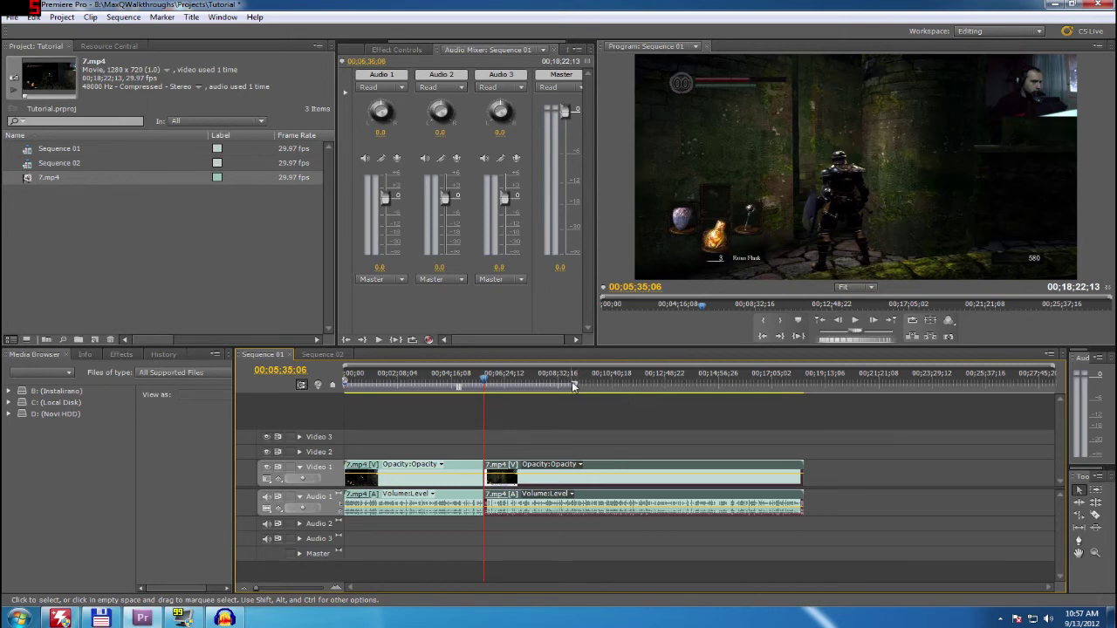
left_click(611, 377)
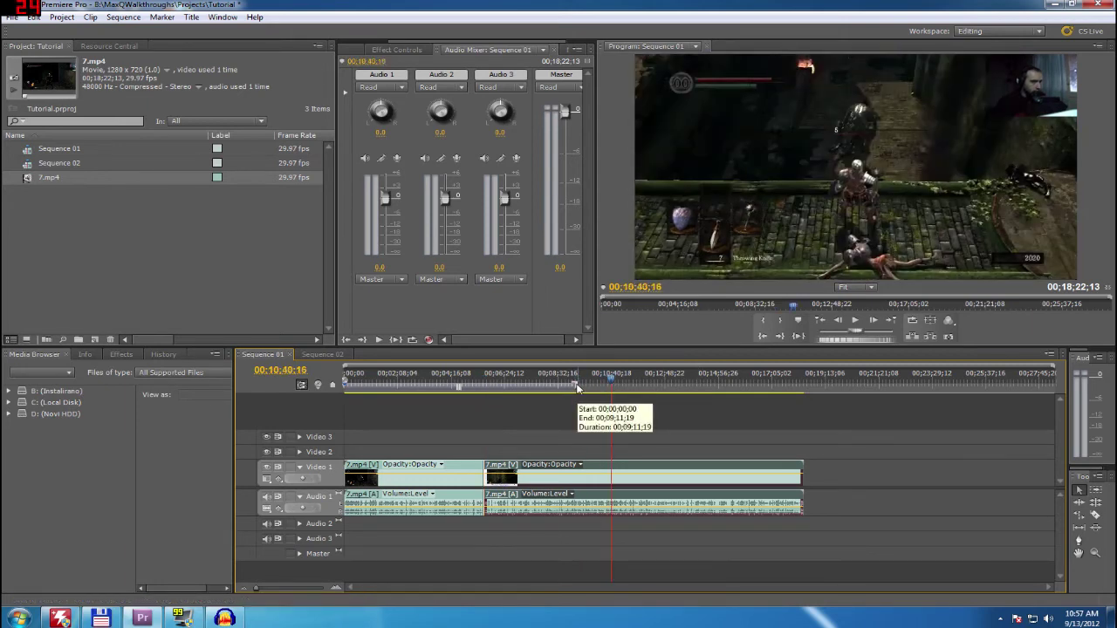
left_click_drag(576, 388, 803, 388)
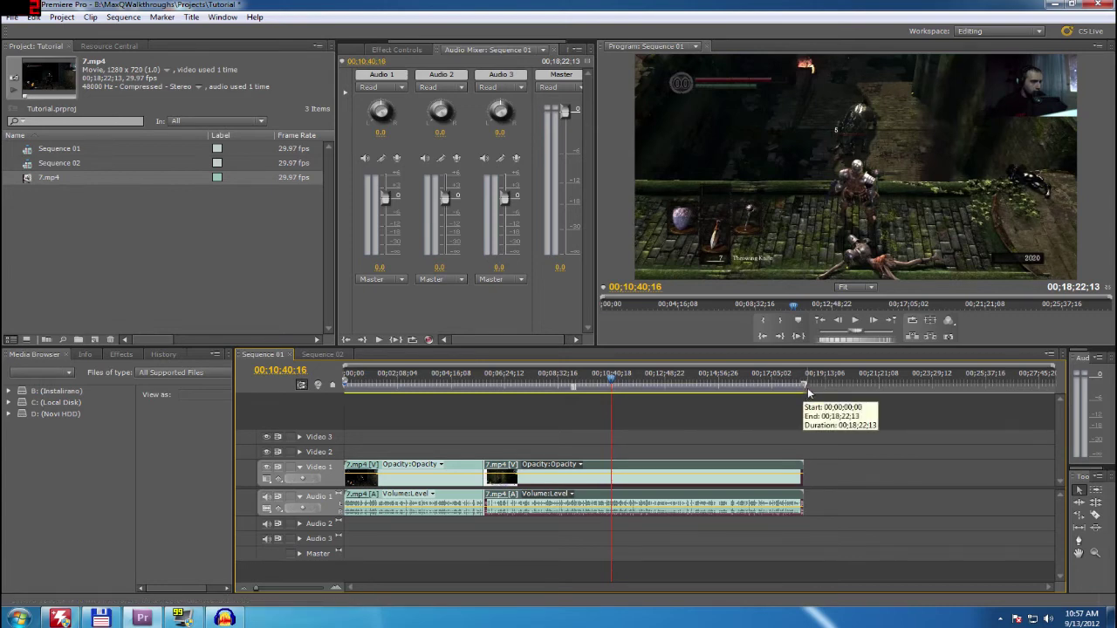
Step: Open the Export Media settings for Sequence 01 from the File menu (H.264, HDTV 720p 29.97)
left_click(11, 18)
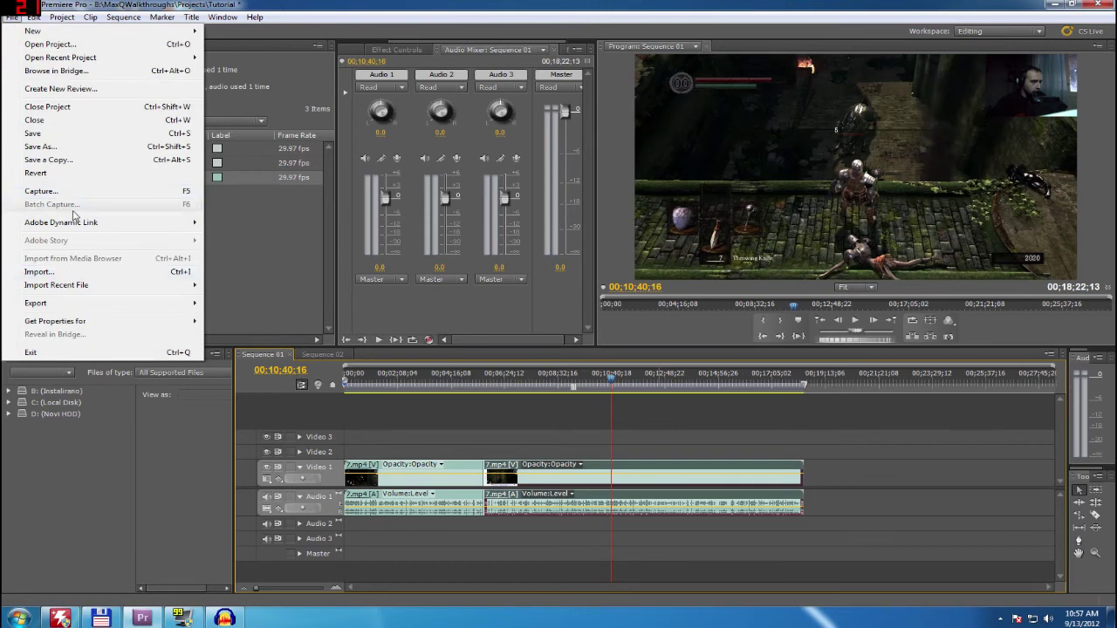
mouse_move(90, 303)
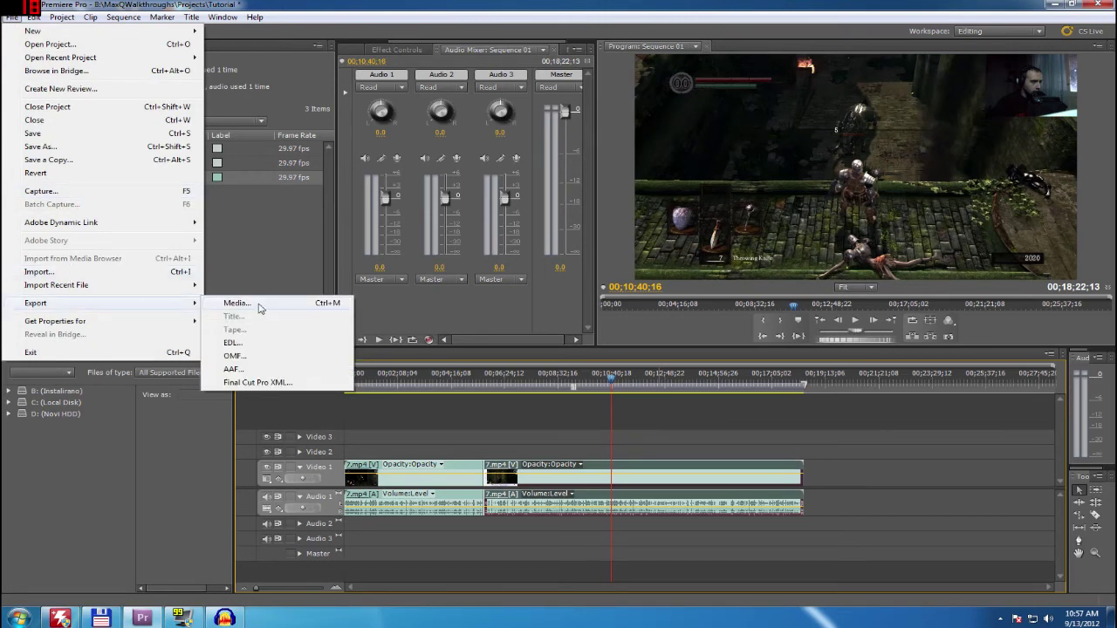
left_click(259, 305)
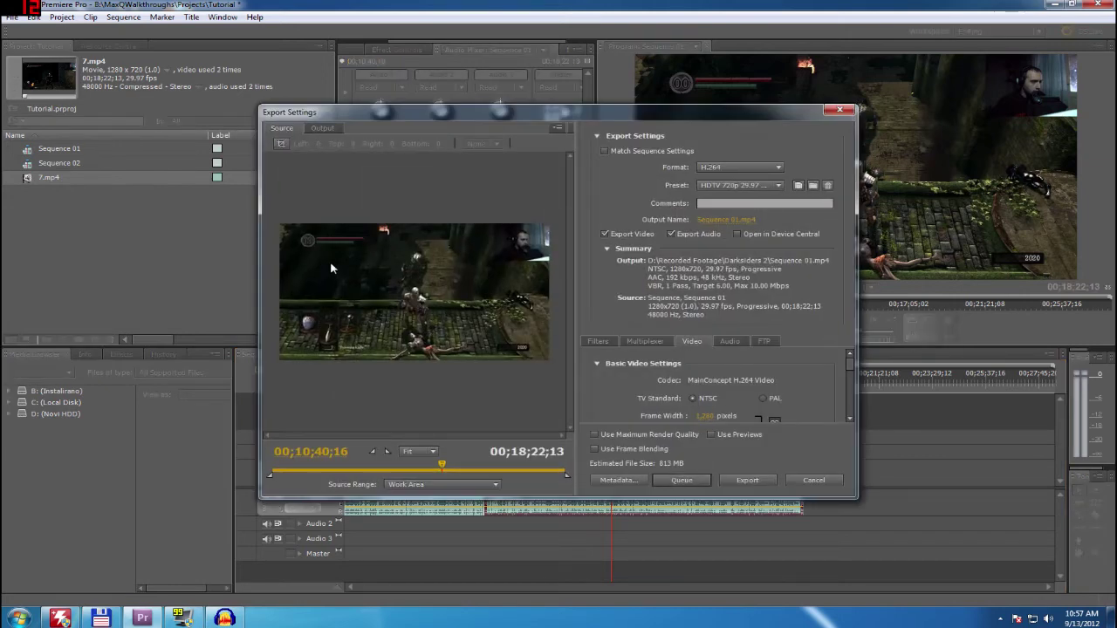
left_click(698, 170)
left_click(703, 170)
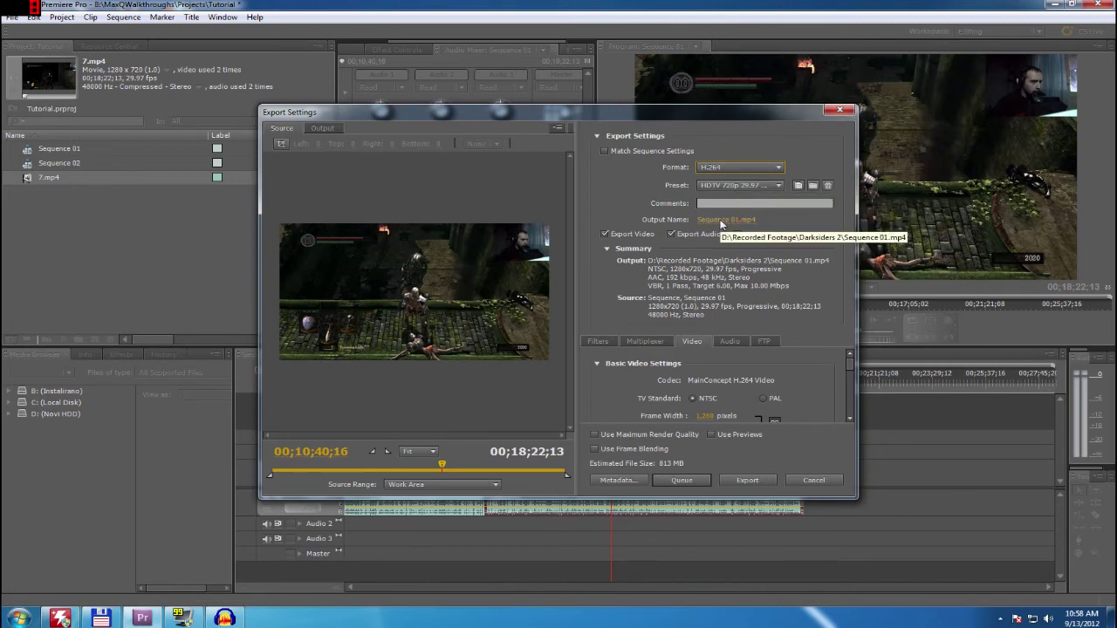
left_click(721, 223)
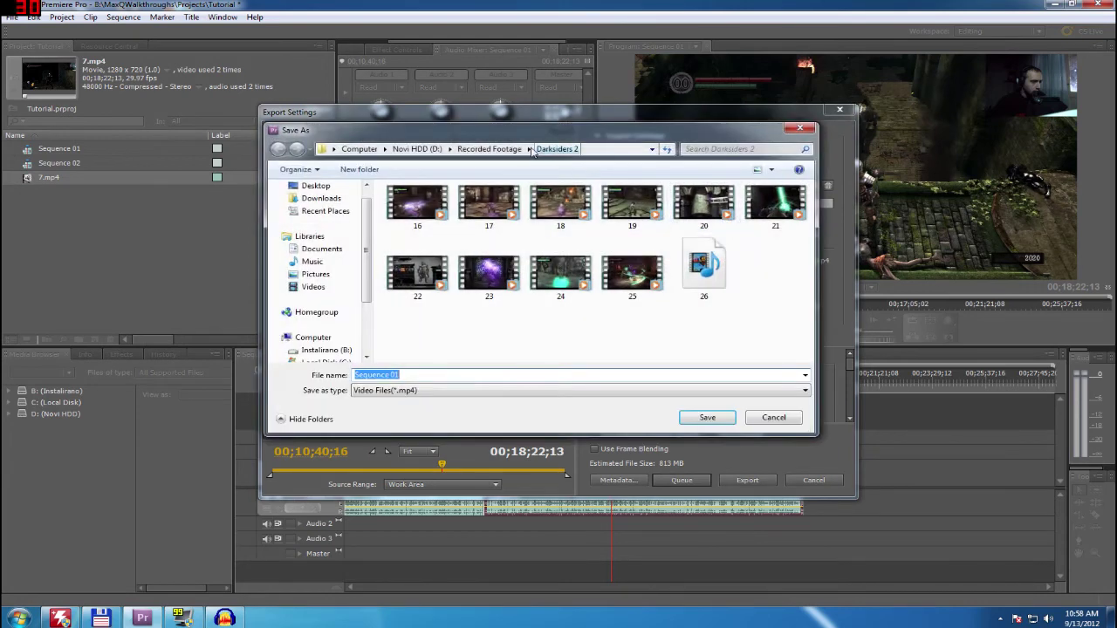
left_click(493, 149)
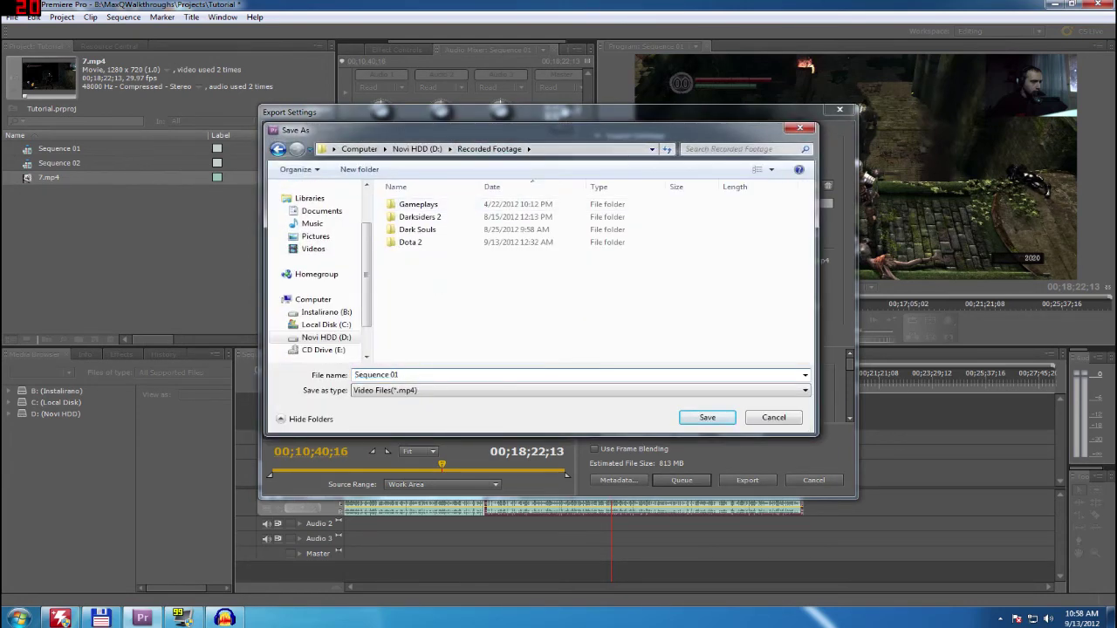
type("dsadsadsada")
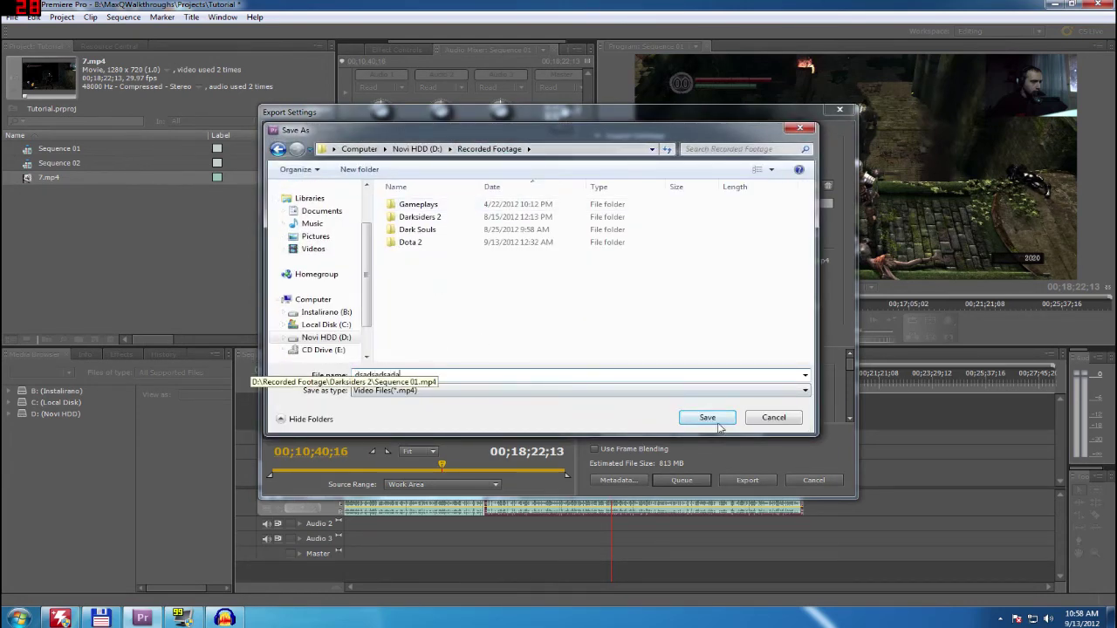
left_click(774, 418)
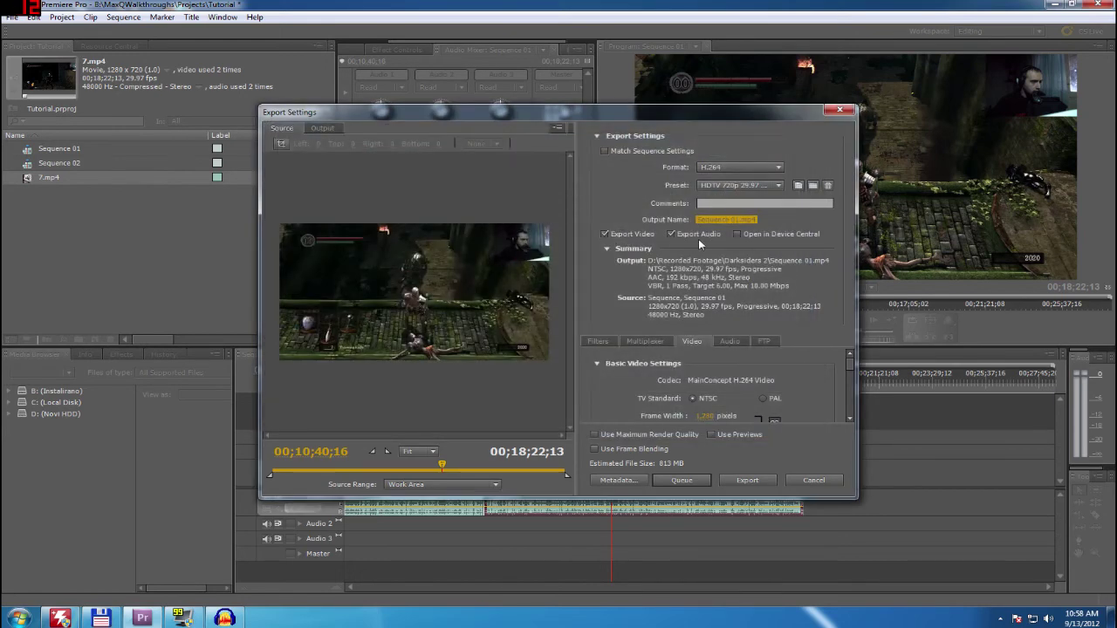
left_click(606, 341)
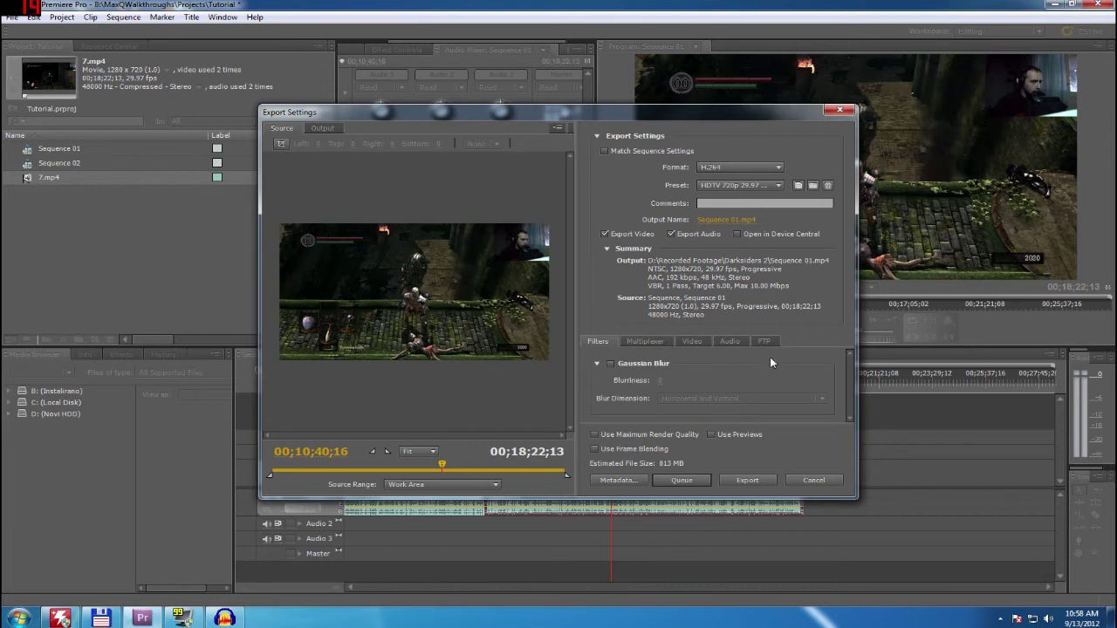
left_click(641, 342)
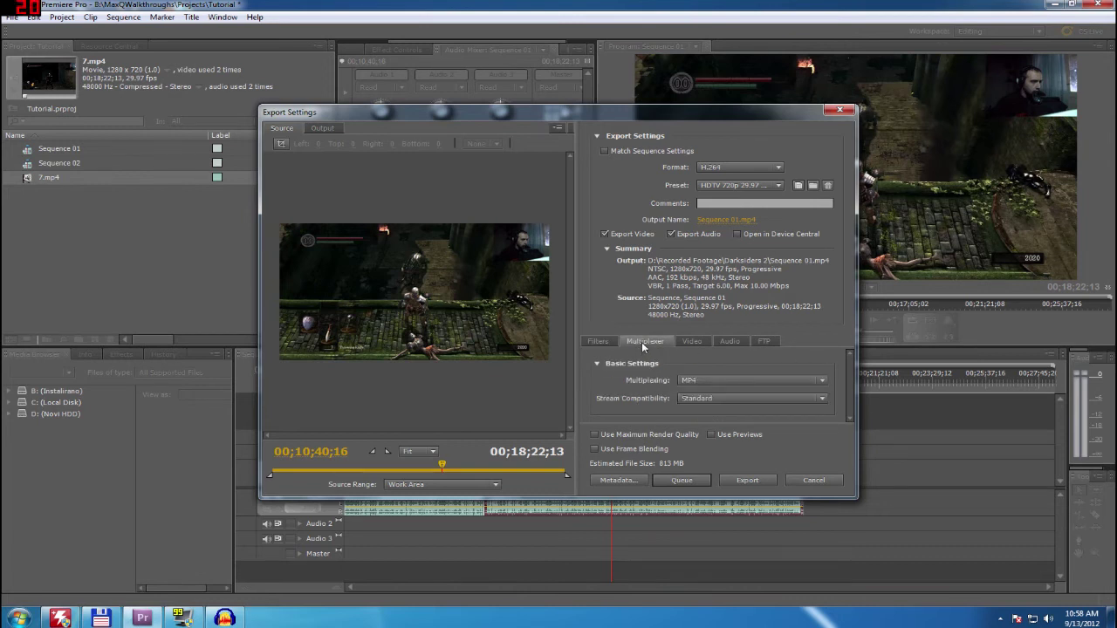
left_click(730, 342)
left_click(765, 340)
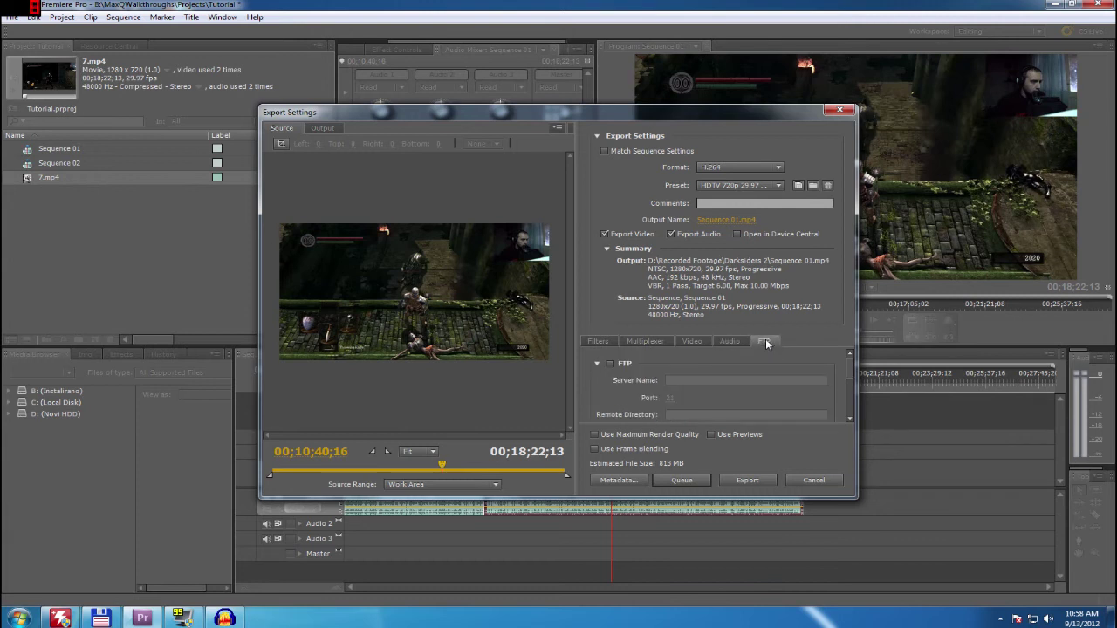
left_click(690, 342)
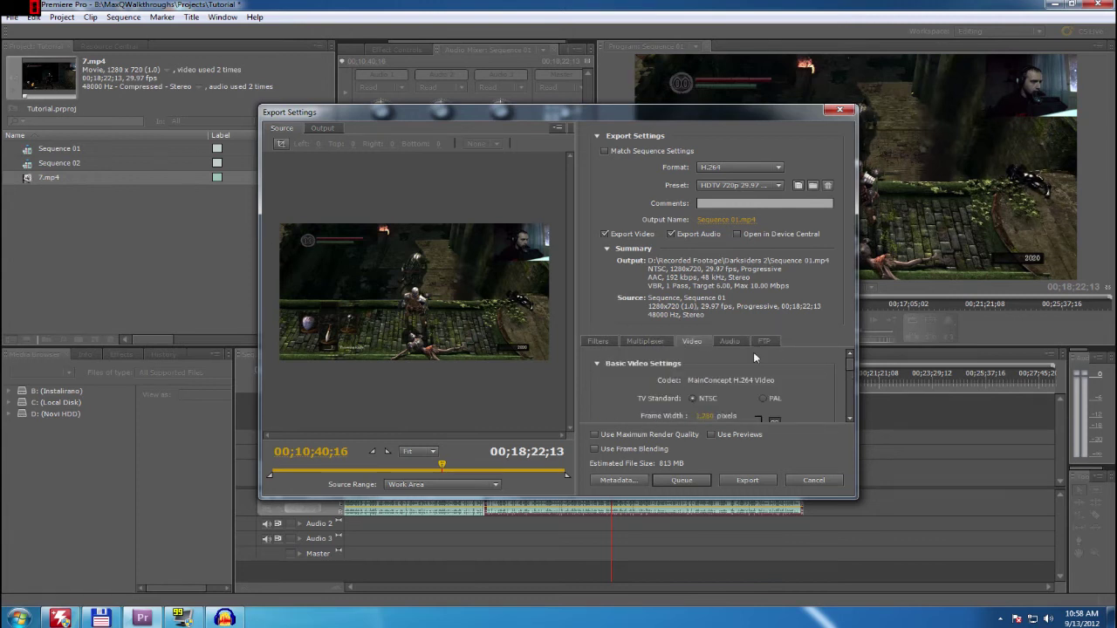
Step: Enable Render at Maximum Depth in the Video settings, switching the preset to Custom
scroll(838, 353, "down", 1)
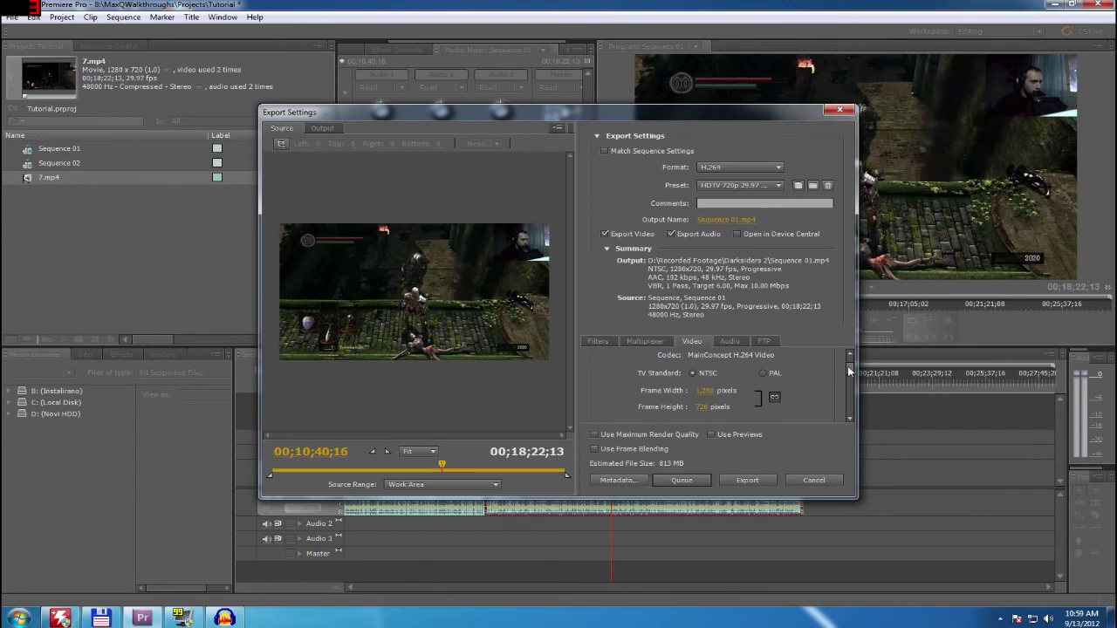
scroll(849, 371, "down", 1)
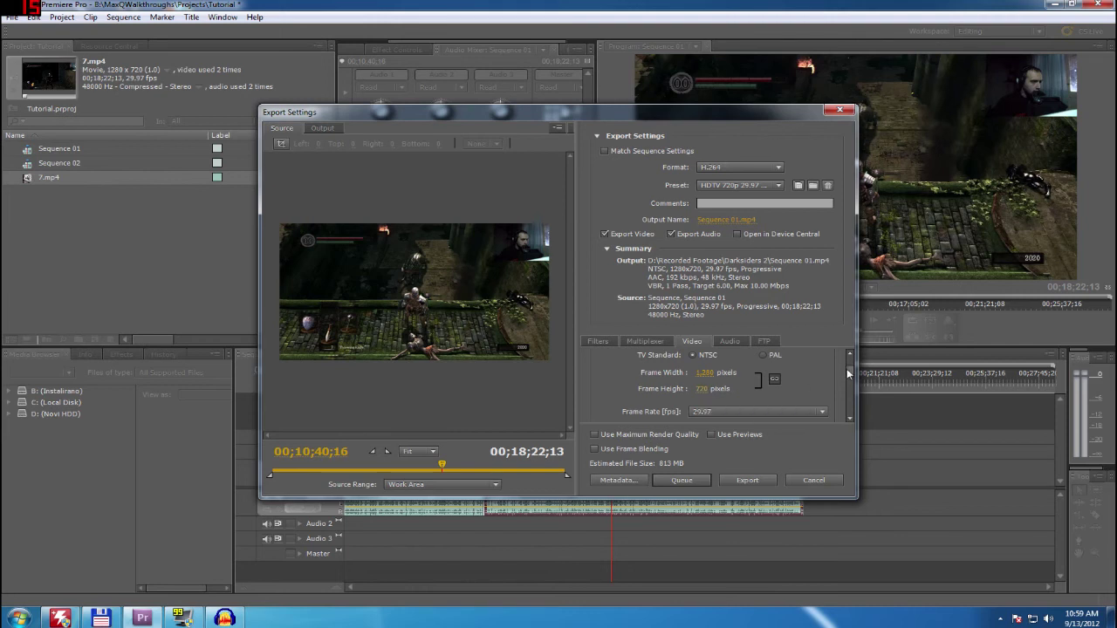
scroll(850, 374, "down", 1)
scroll(849, 375, "down", 3)
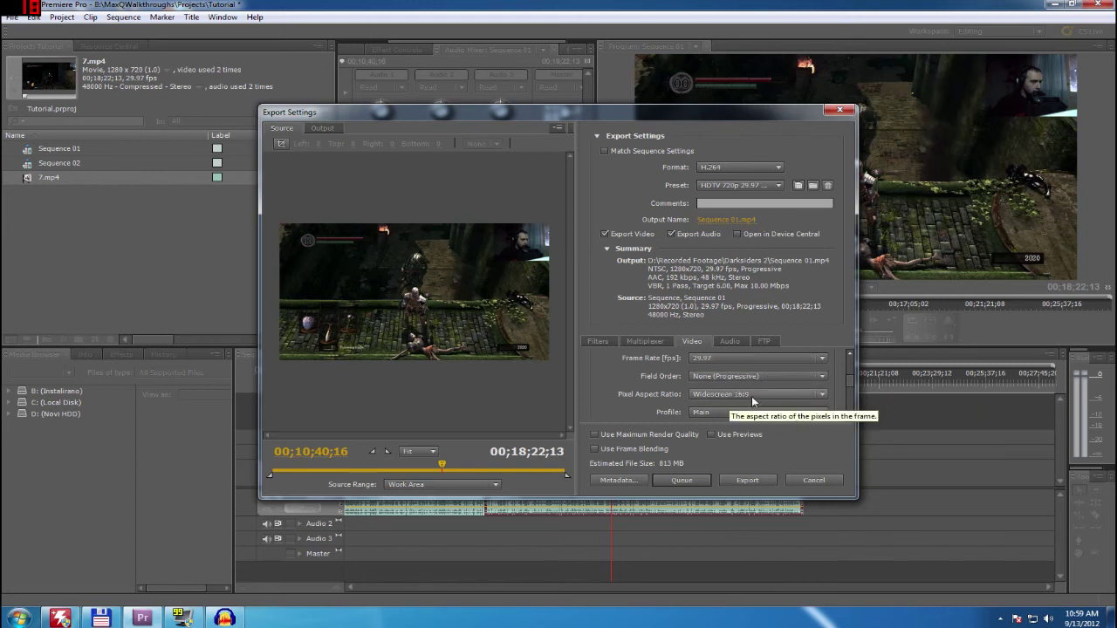
left_click_drag(848, 381, 851, 402)
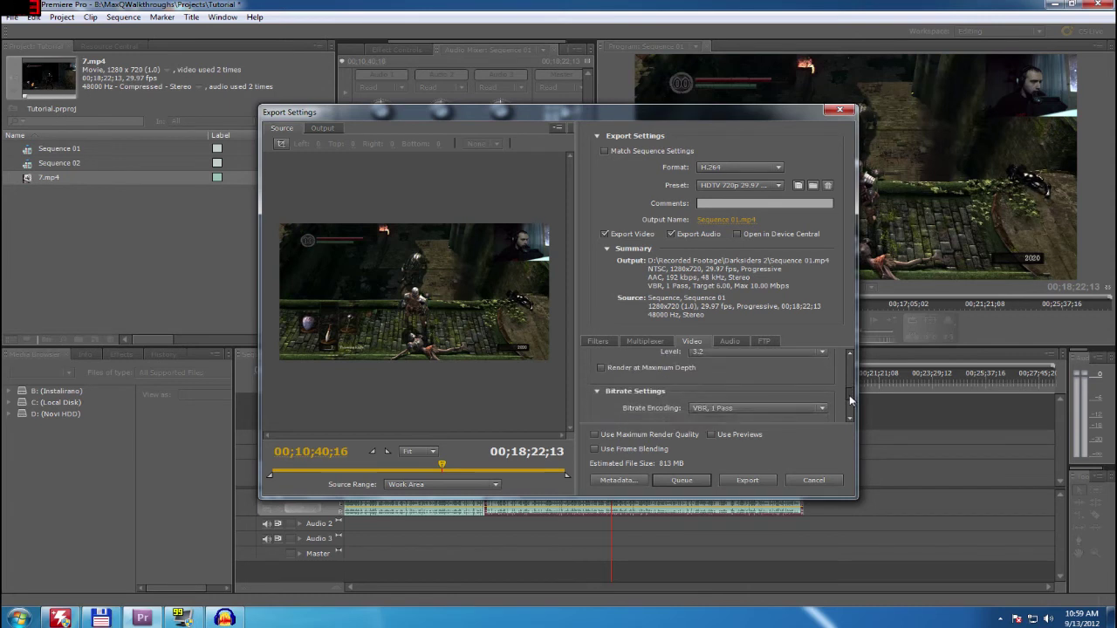
left_click(609, 370)
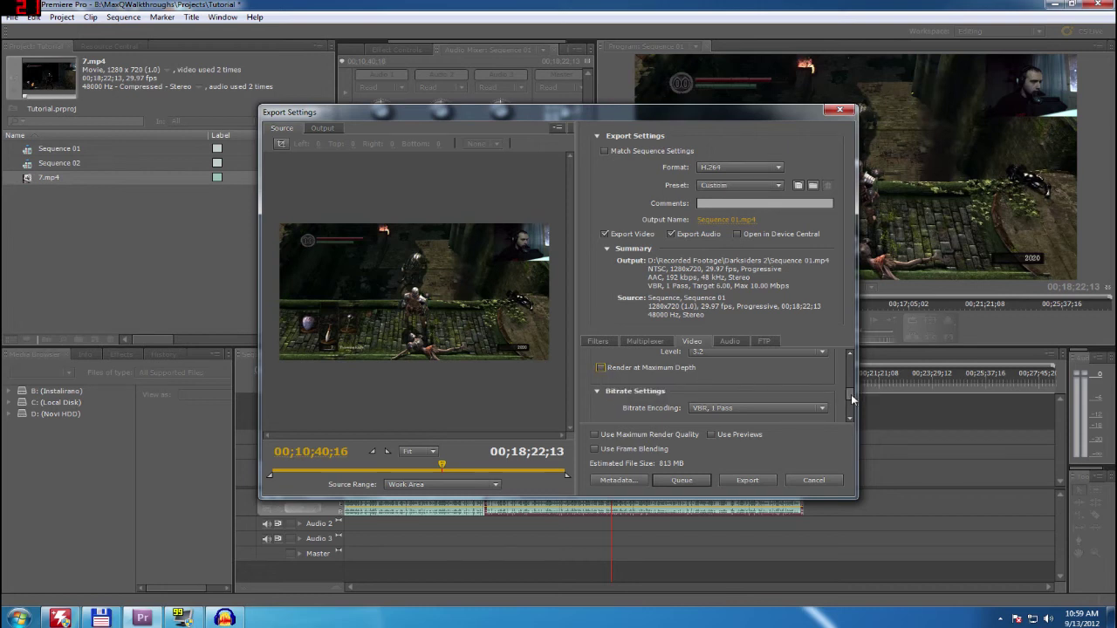
left_click_drag(853, 399, 853, 409)
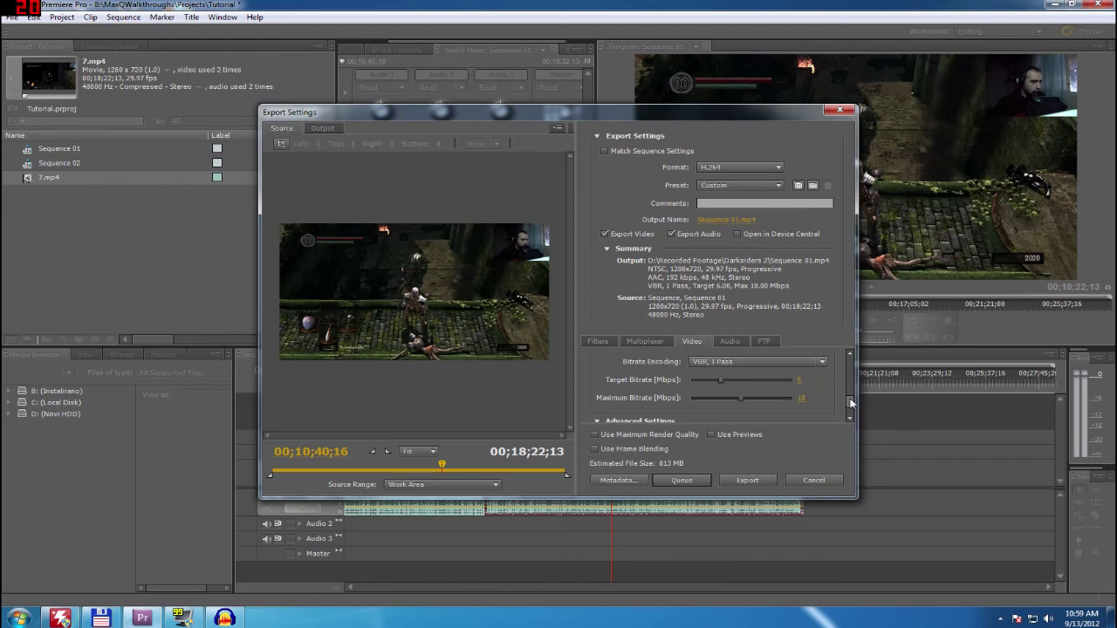
scroll(848, 399, "down", 1)
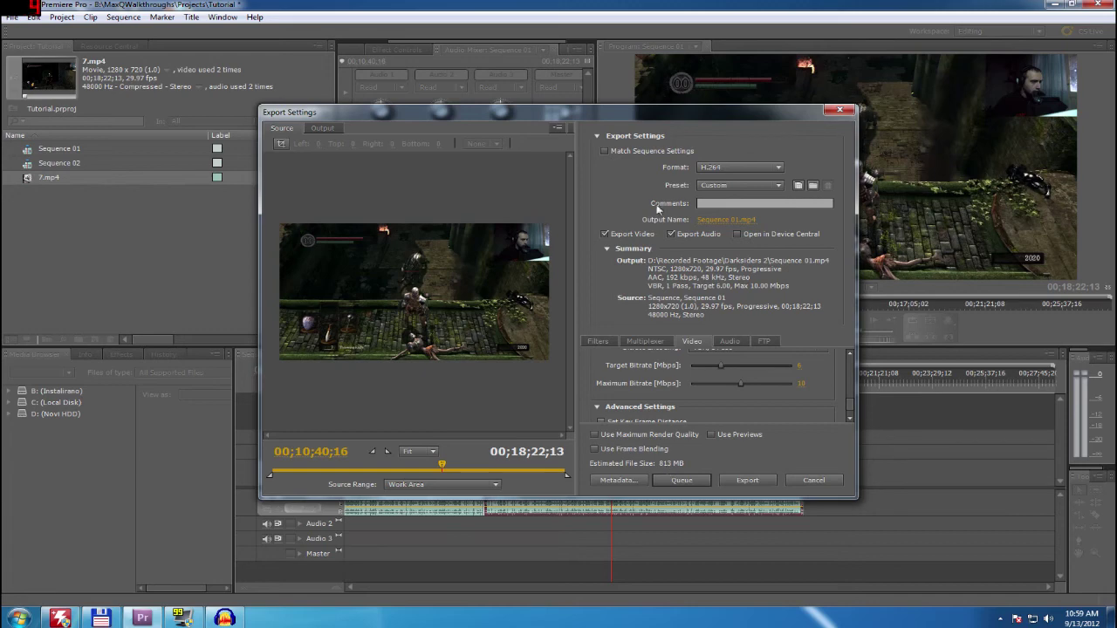
Step: Set the Target Bitrate to 3.5 Mbps after first trying 4, bringing the estimate to 485 MB
left_click_drag(658, 121, 456, 105)
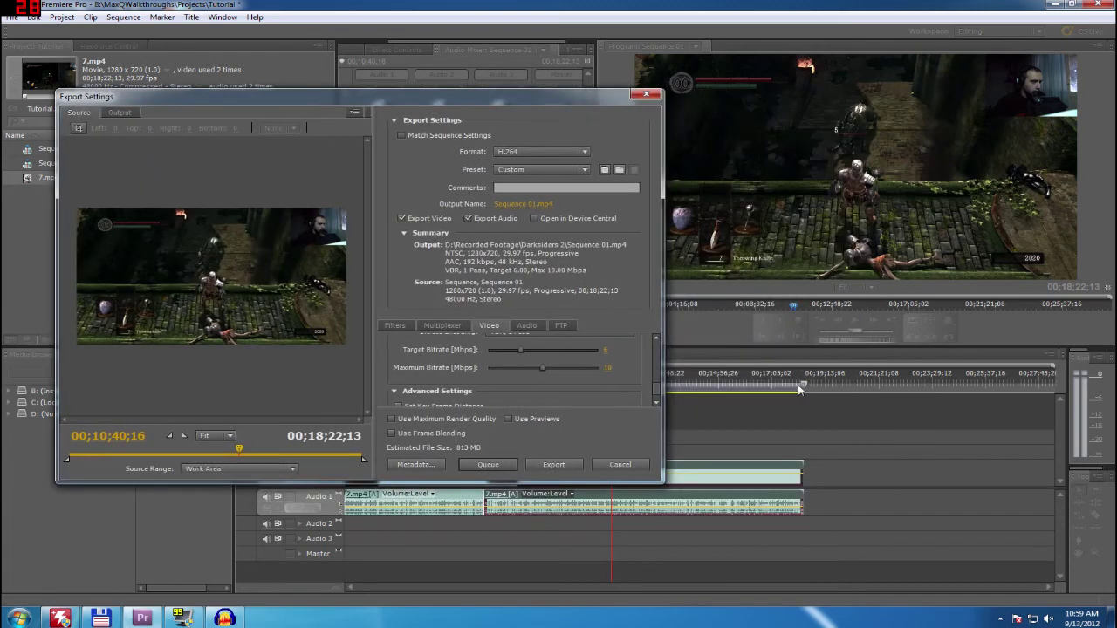
left_click_drag(567, 98, 619, 99)
left_click(656, 351)
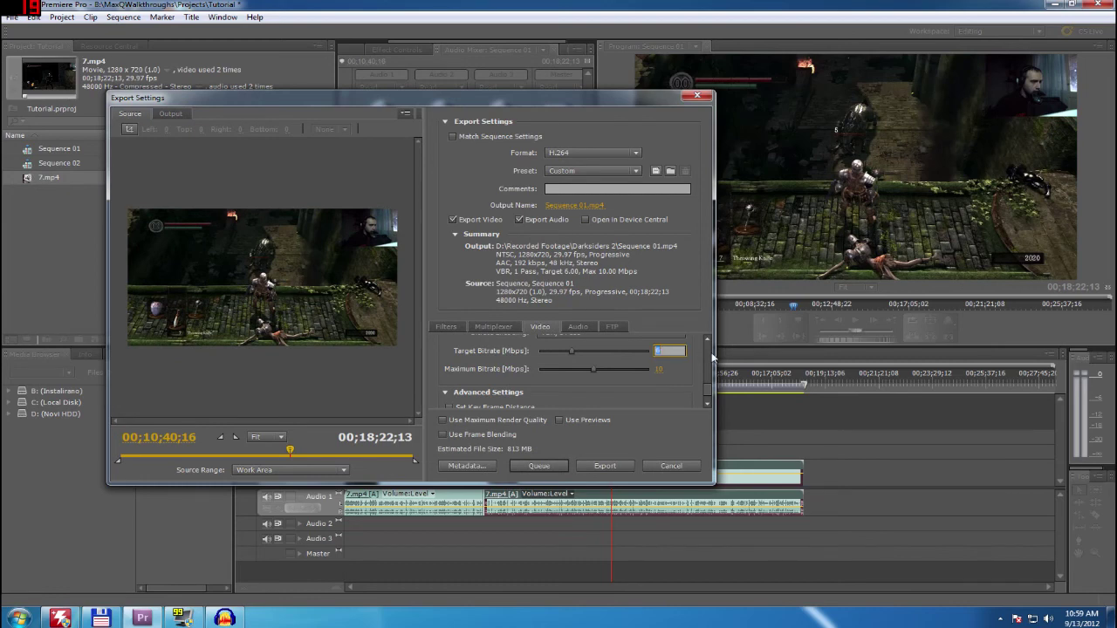
type("4")
key("Return")
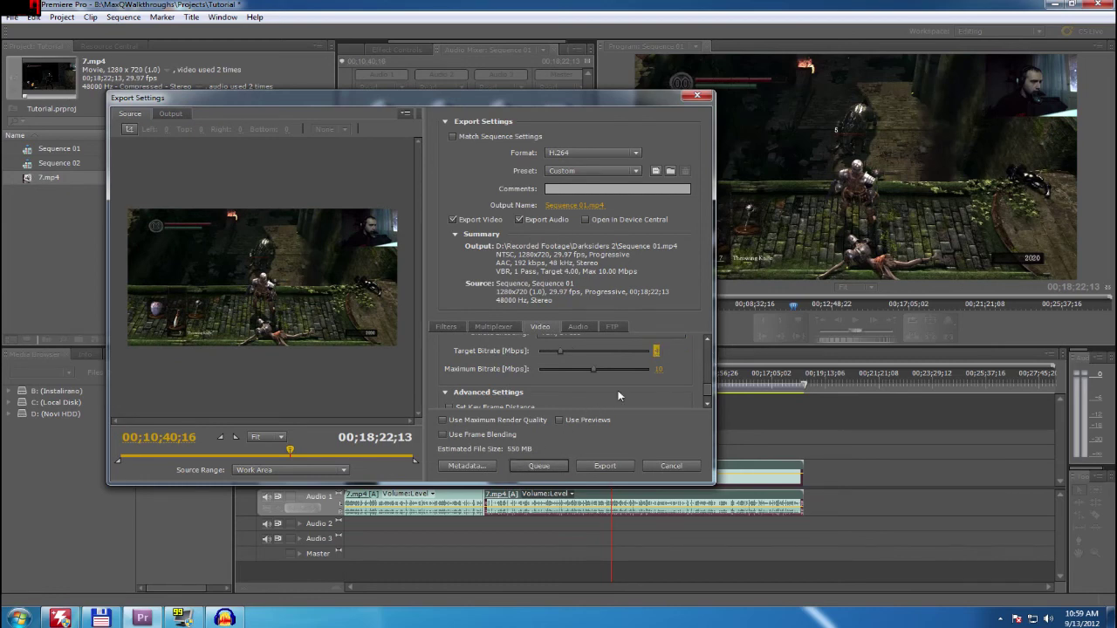
left_click(657, 351)
type("3.5")
key("Return")
scroll(705, 389, "up", 2)
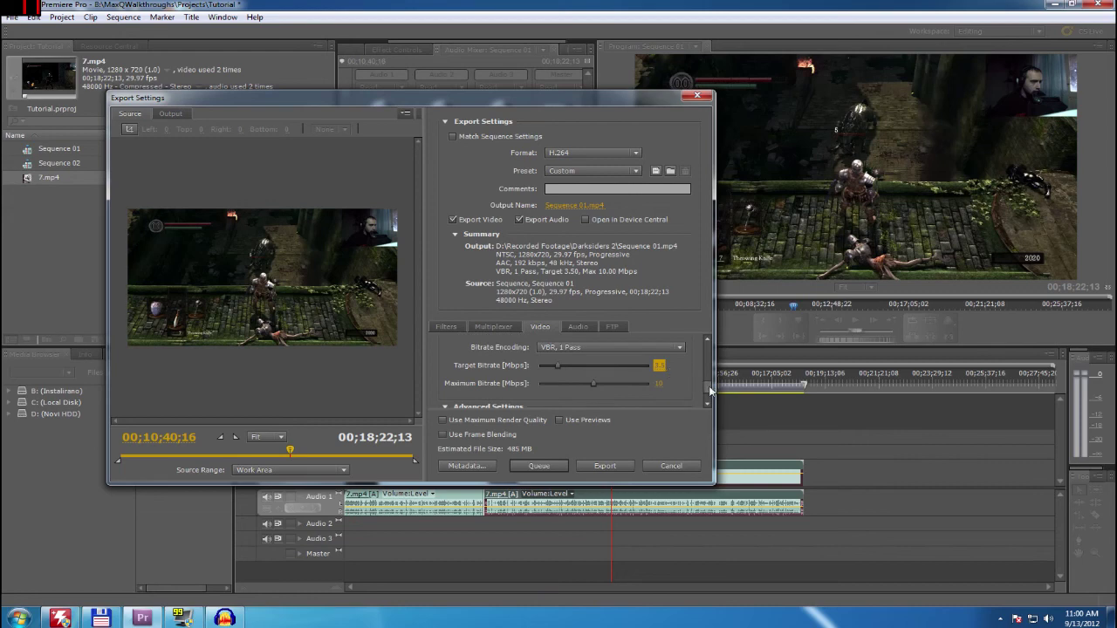
Step: Drag the Maximum Bitrate slider up to 12.15 Mbps, keeping the estimated size at 485 MB
left_click_drag(710, 391, 710, 397)
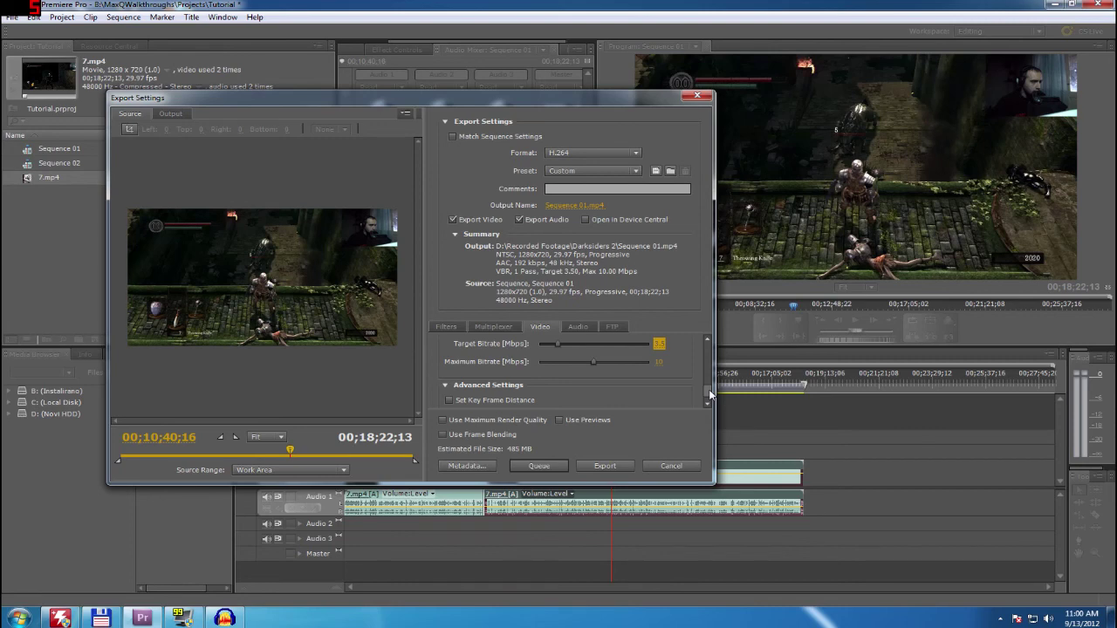
left_click_drag(709, 395, 714, 390)
scroll(708, 389, "down", 2)
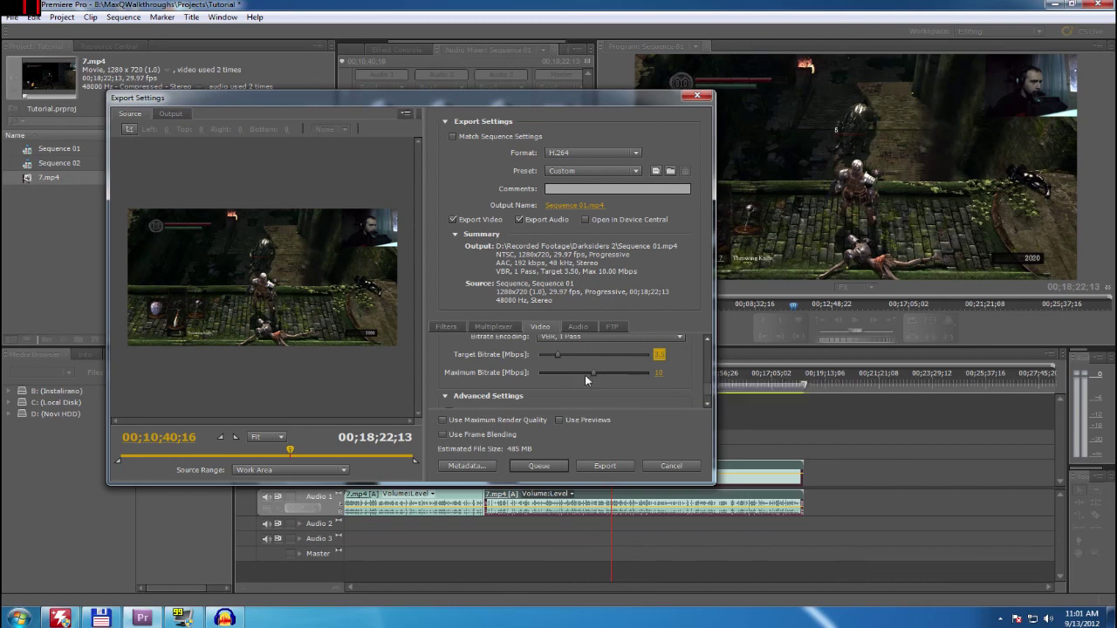
mouse_move(593, 372)
left_mouse_down()
mouse_move(578, 372)
mouse_move(606, 372)
left_mouse_up()
left_click(707, 399)
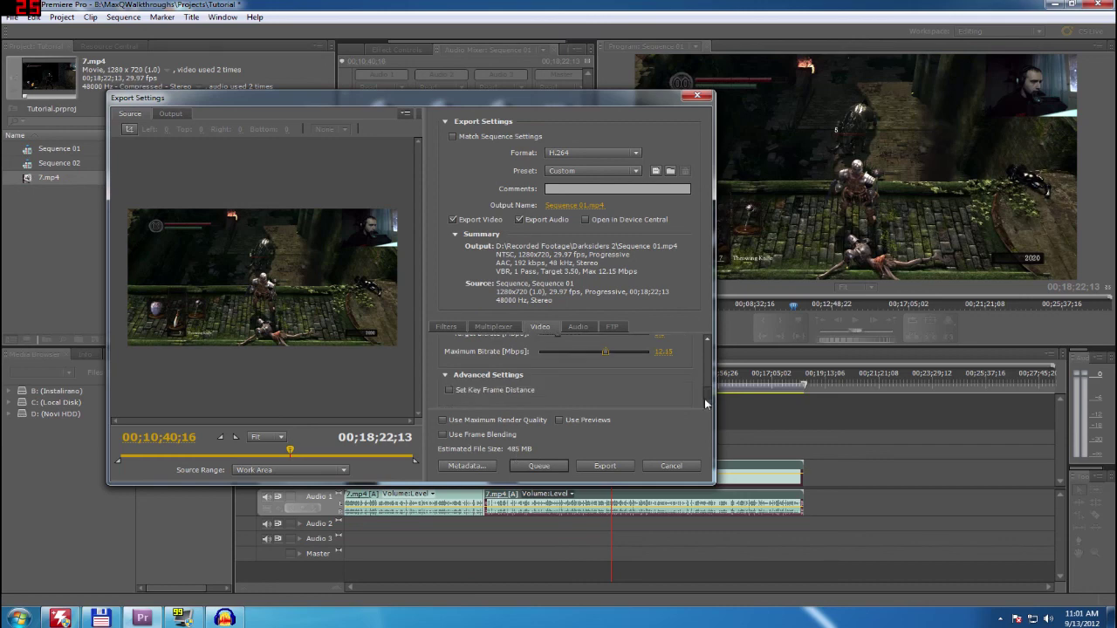
Step: Close the Export Settings dialog, leaving H.264 at 3.50/12.15 Mbps for 485 MB
left_click(602, 466)
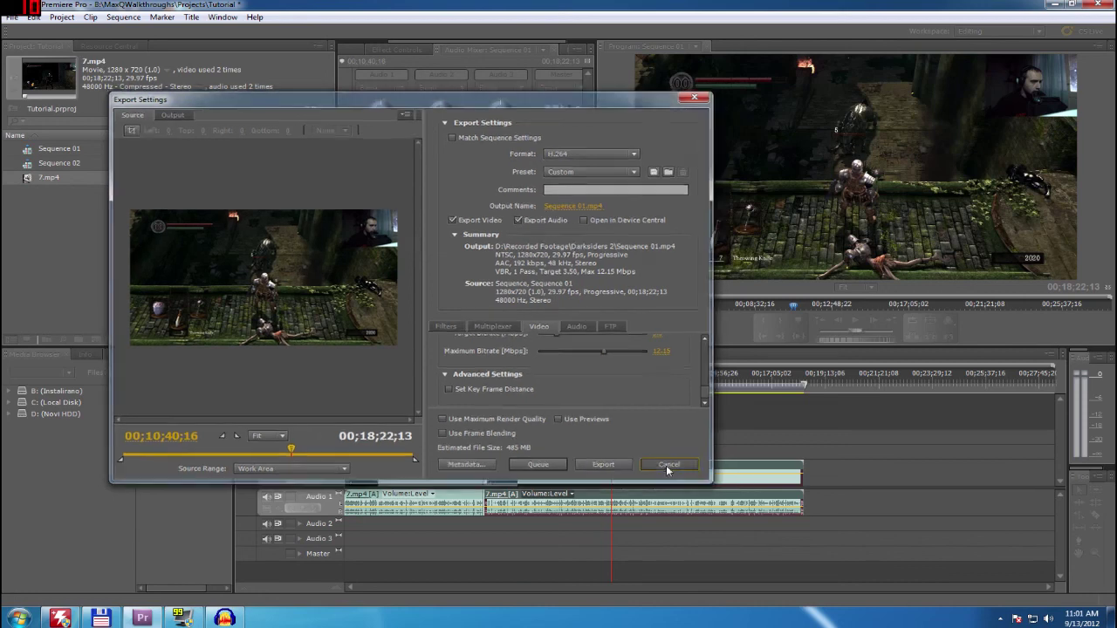